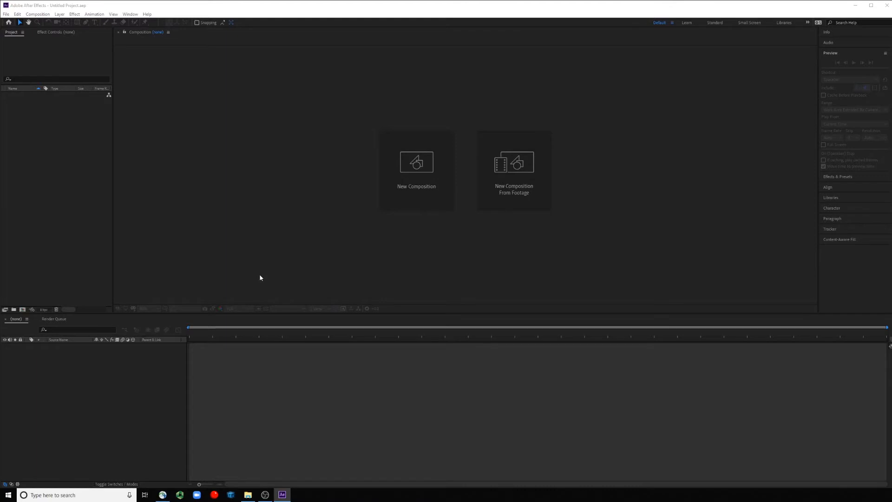
# Step: Start a new project from the Home screen
pyautogui.moveTo(637, 62); pyautogui.dragTo(488, 78)
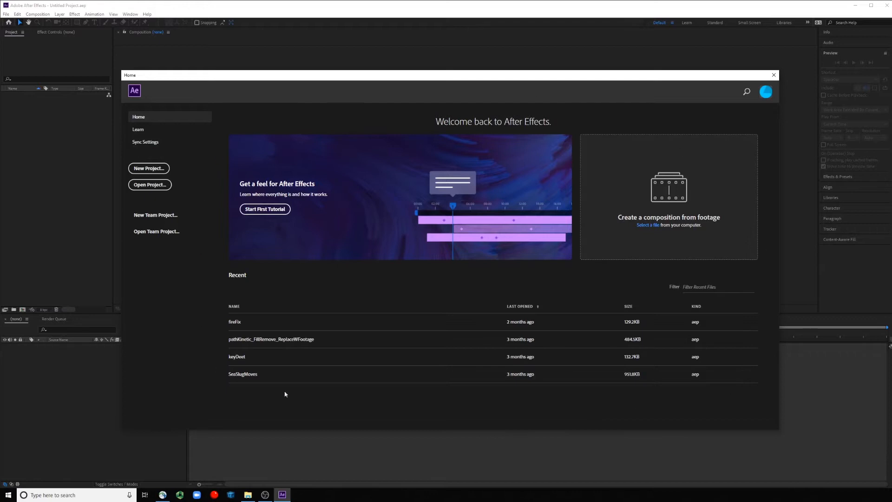
pyautogui.click(148, 169)
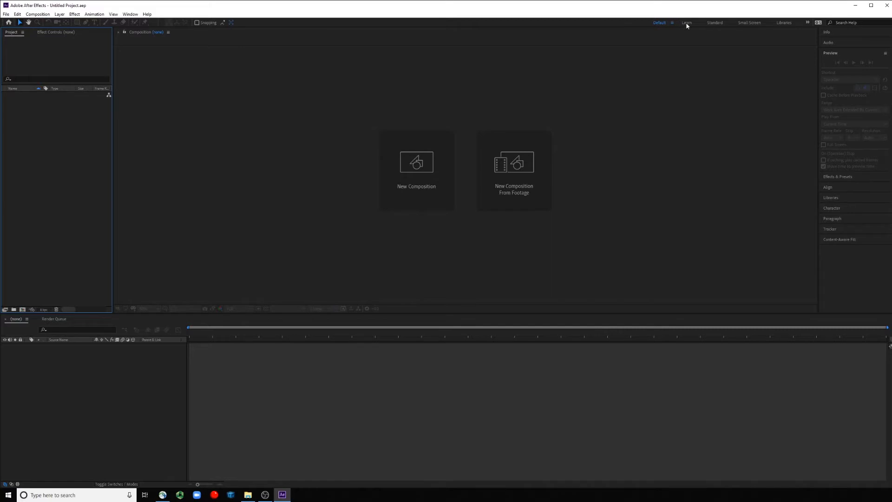
pyautogui.click(809, 22)
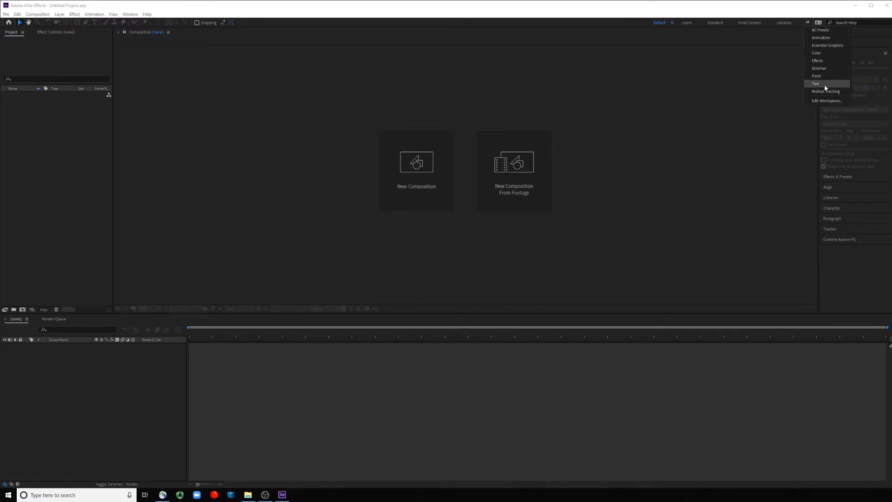
pyautogui.click(646, 32)
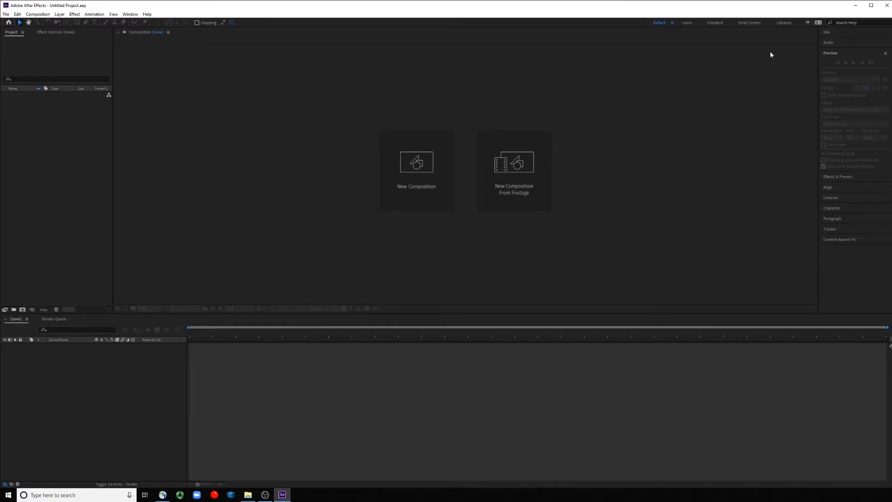
# Step: Review the project settings for video rendering, time display style, color, audio and expressions, and accept them as they are
pyautogui.click(6, 14)
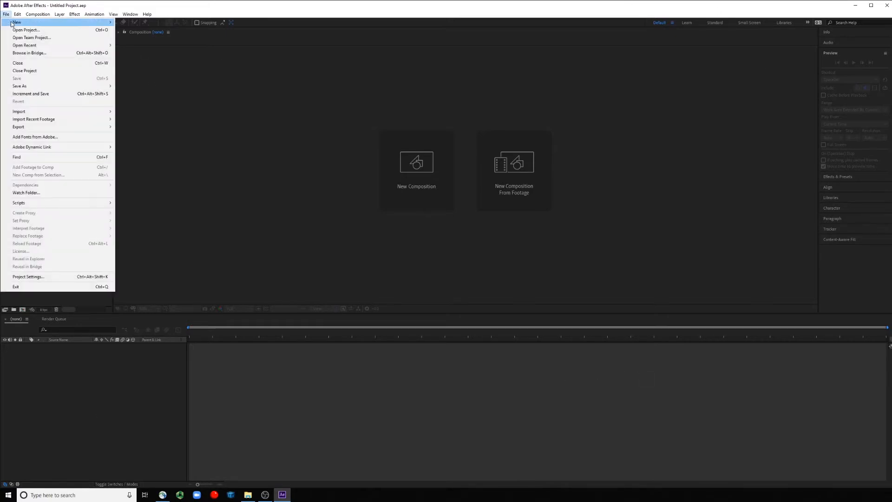
pyautogui.moveTo(13, 22)
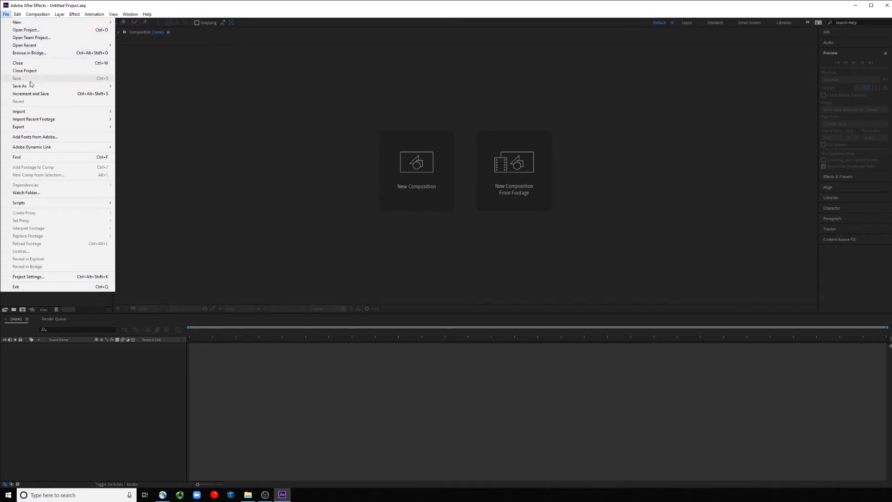
pyautogui.moveTo(33, 113)
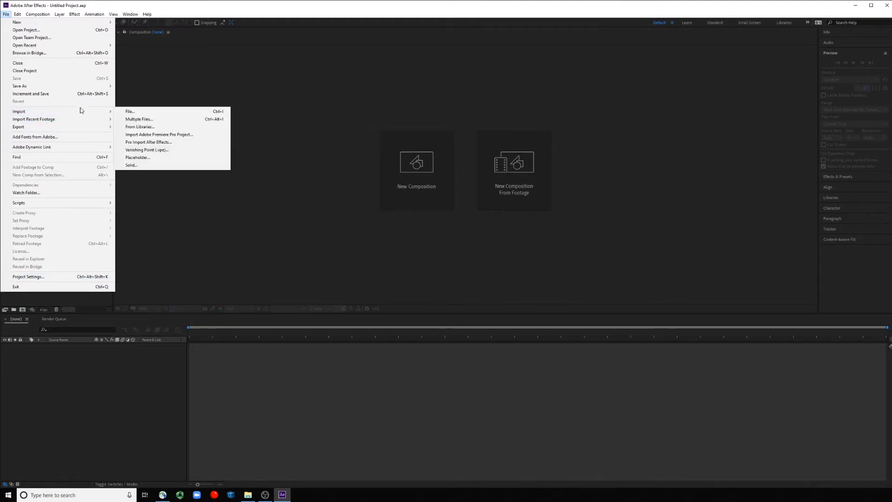
pyautogui.moveTo(39, 129)
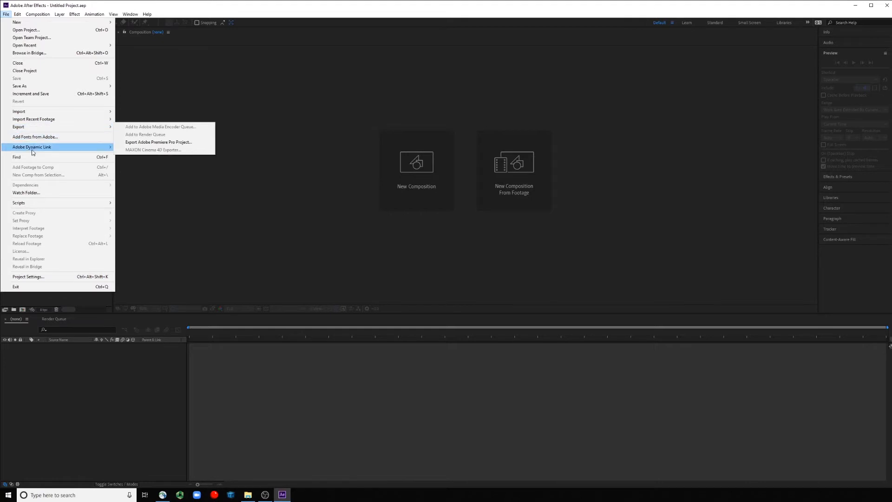
pyautogui.moveTo(54, 150)
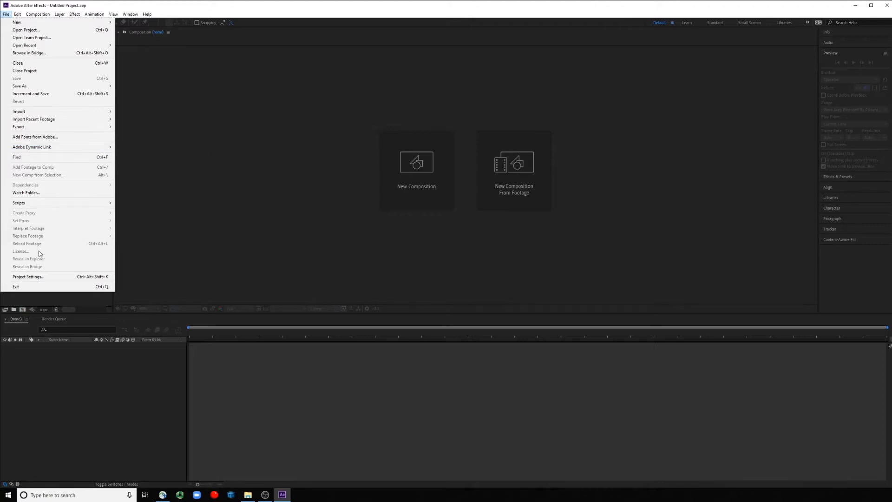
pyautogui.click(28, 277)
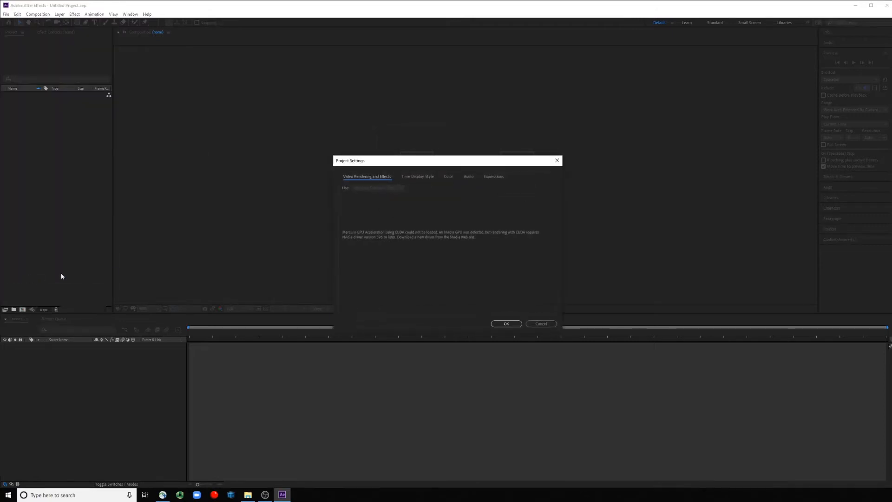
pyautogui.click(411, 177)
pyautogui.click(448, 177)
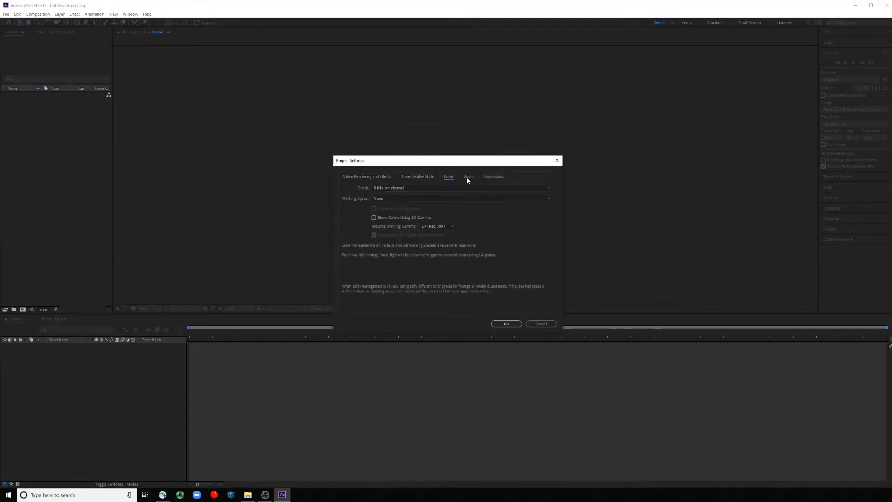
pyautogui.click(468, 177)
pyautogui.click(494, 177)
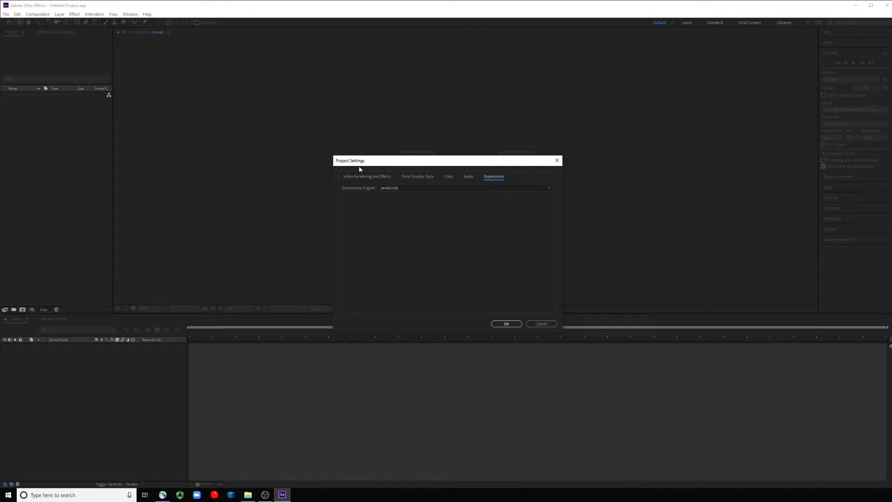
pyautogui.click(506, 324)
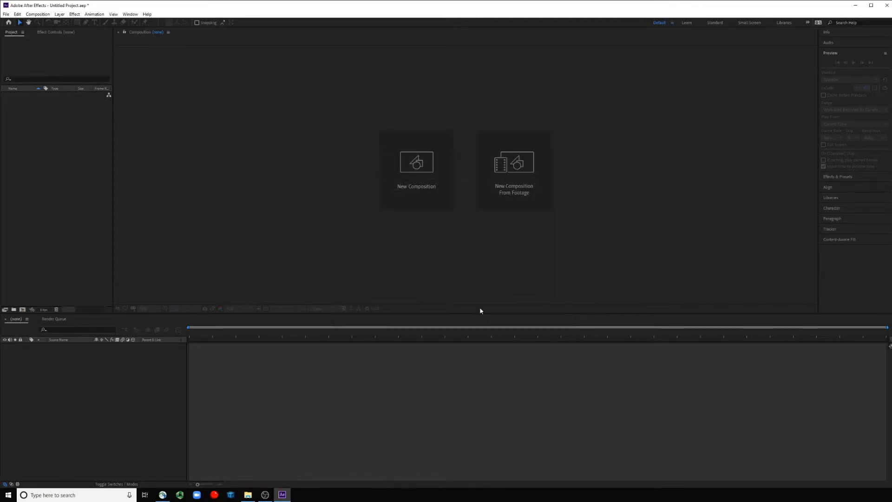
# Step: Open the General preferences and move the dialog fully into view over the workspace
pyautogui.click(19, 14)
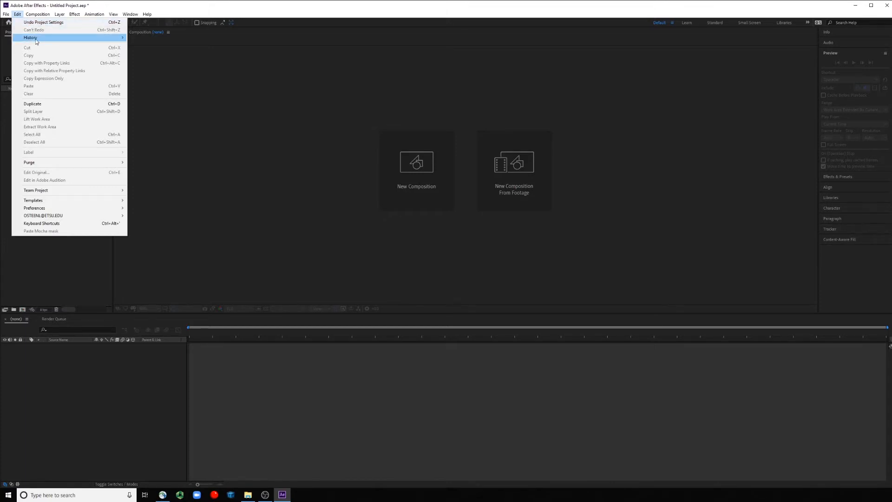
pyautogui.moveTo(39, 40)
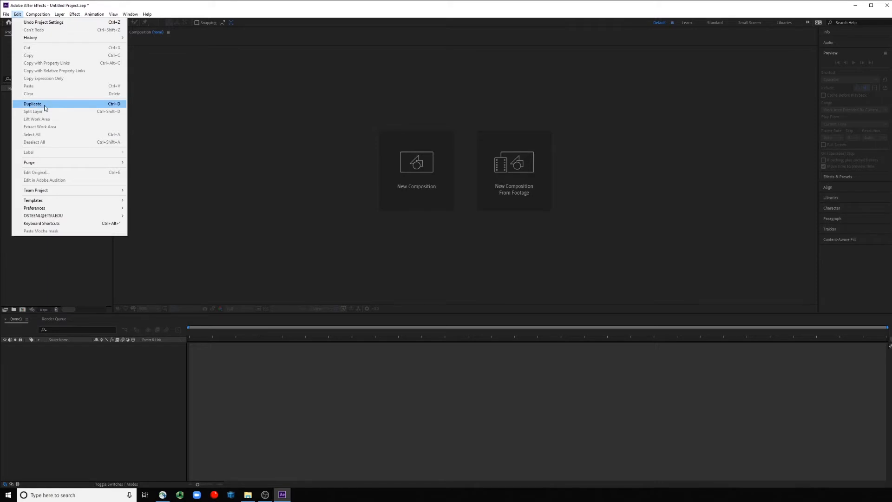
pyautogui.moveTo(39, 167)
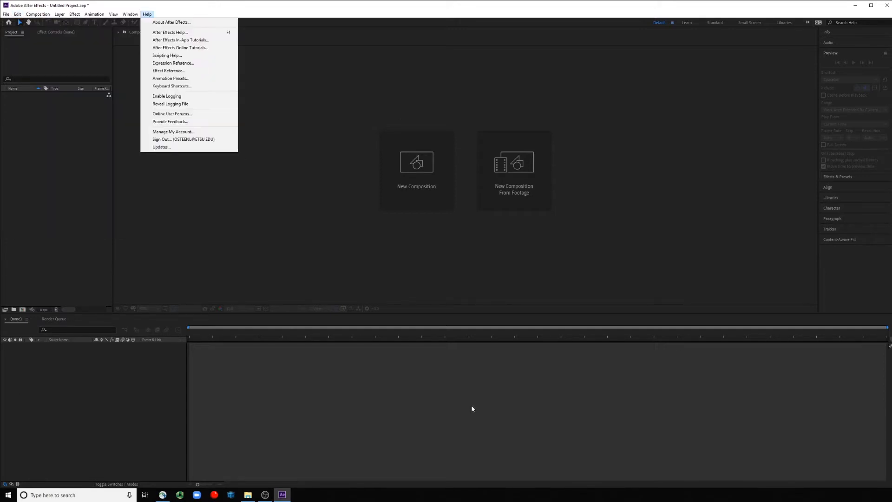
pyautogui.moveTo(21, 15)
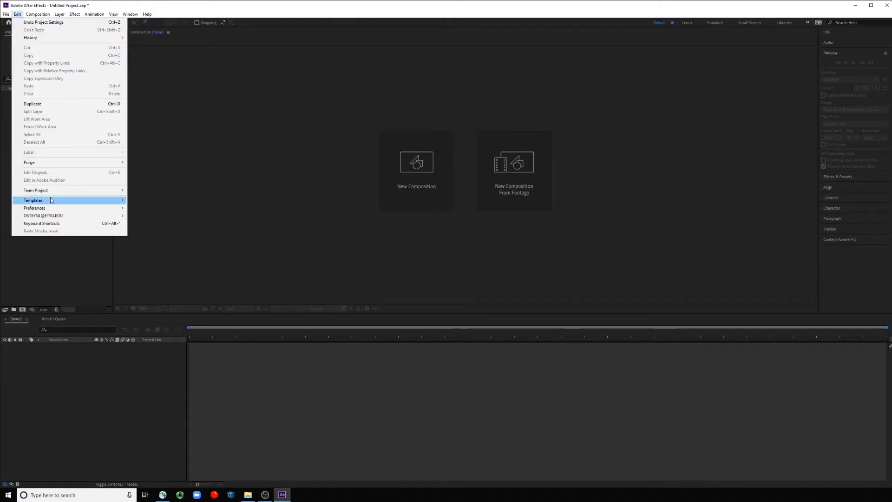
pyautogui.moveTo(46, 197)
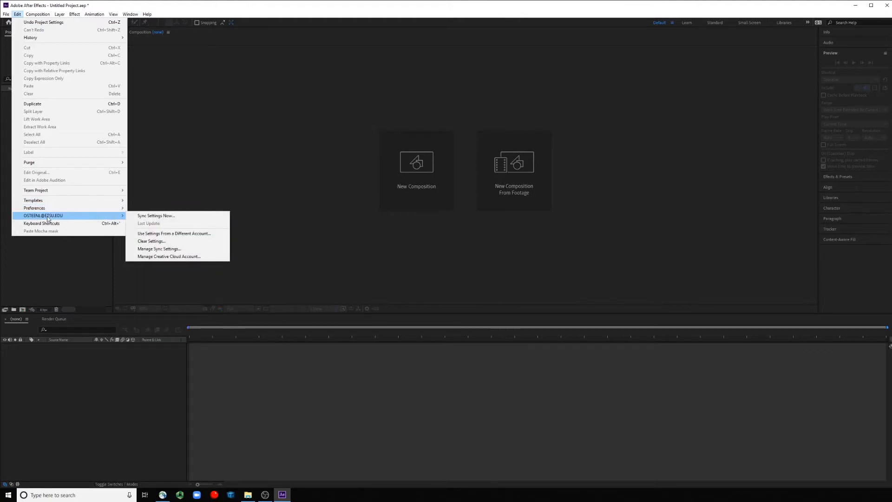
pyautogui.click(75, 218)
pyautogui.moveTo(44, 210)
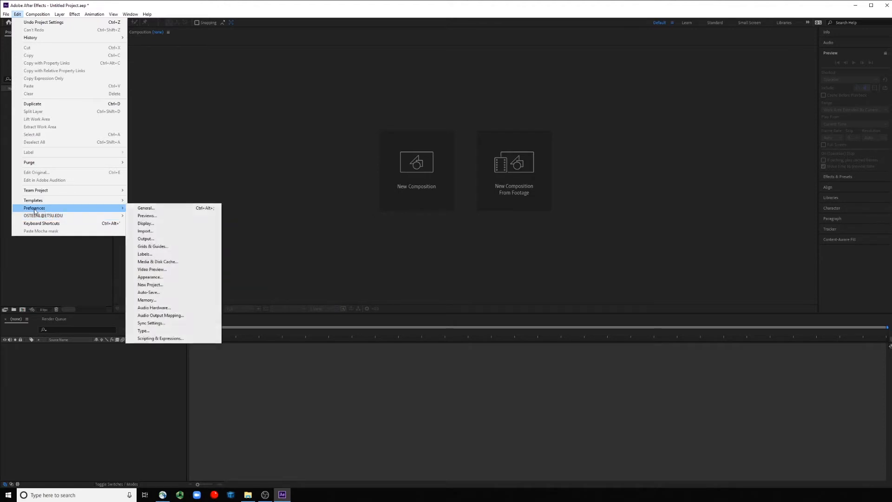
pyautogui.click(152, 209)
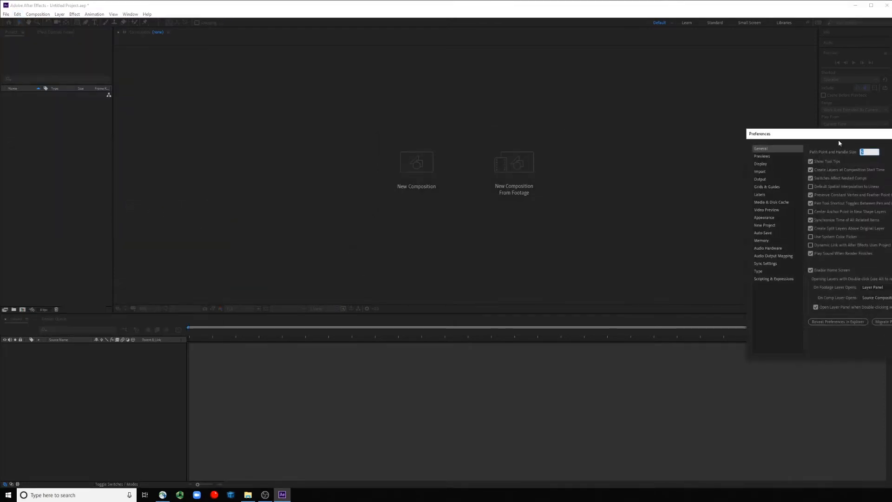
pyautogui.moveTo(839, 141); pyautogui.dragTo(450, 130)
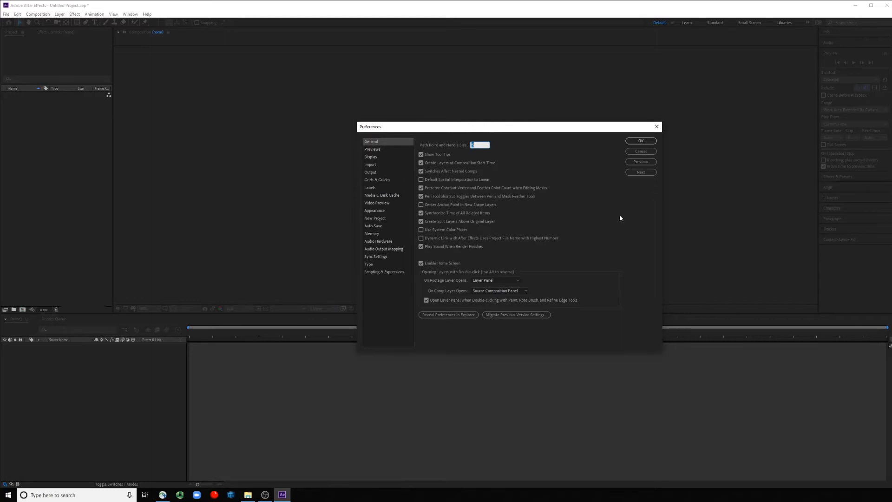
# Step: Set the sequence footage import rate to 24 frames per second in the preferences
pyautogui.click(383, 150)
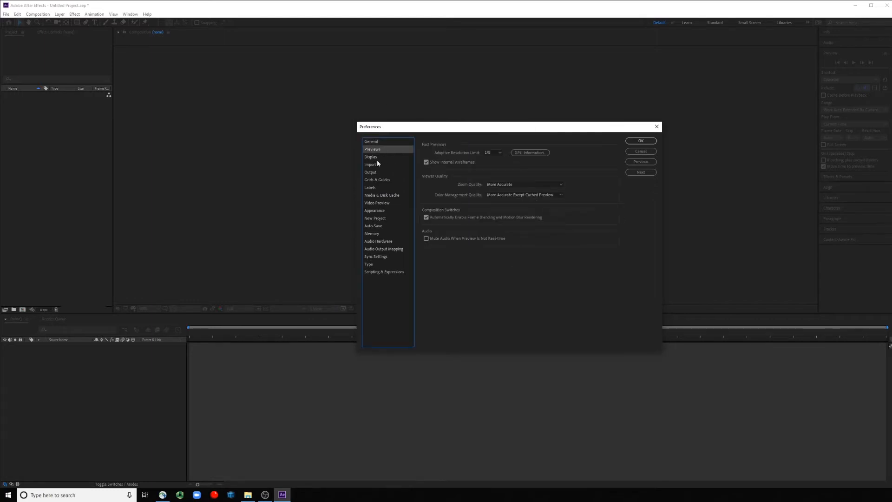
pyautogui.click(375, 158)
pyautogui.click(377, 165)
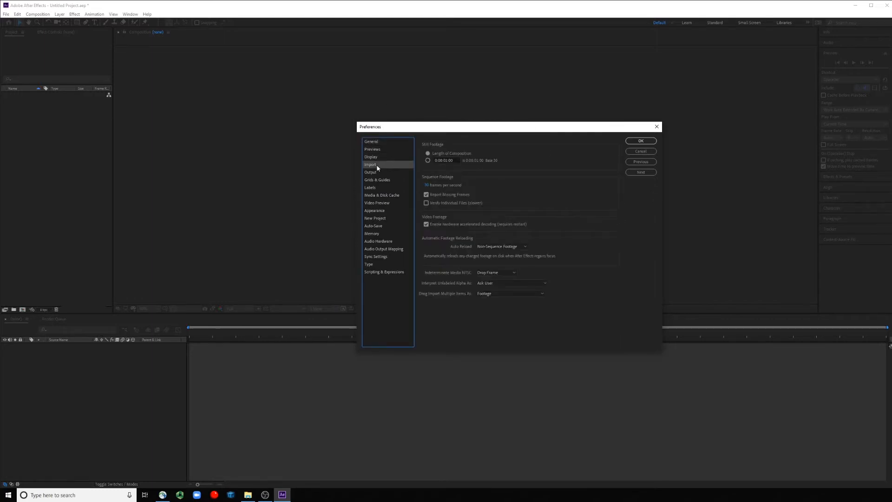
pyautogui.click(437, 186)
pyautogui.write('24')
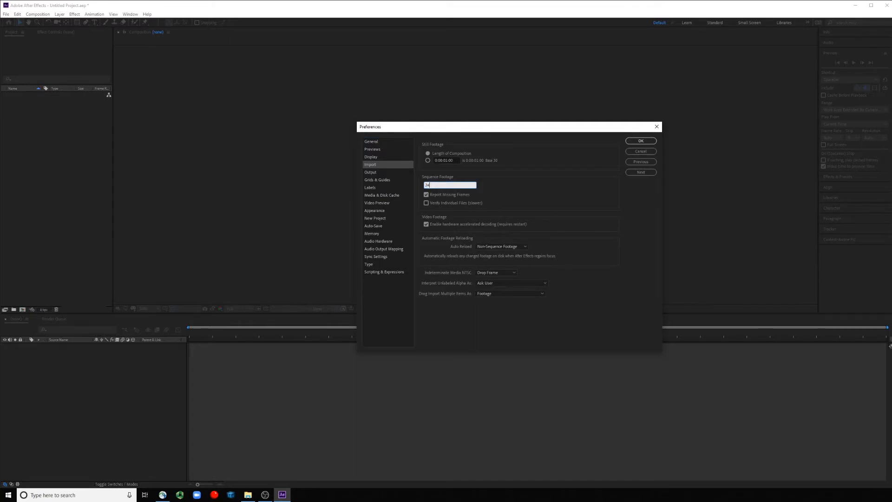
pyautogui.press('Return')
# Step: Change the grid color to a very pale pink in the Grids & Guides preferences
pyautogui.click(370, 173)
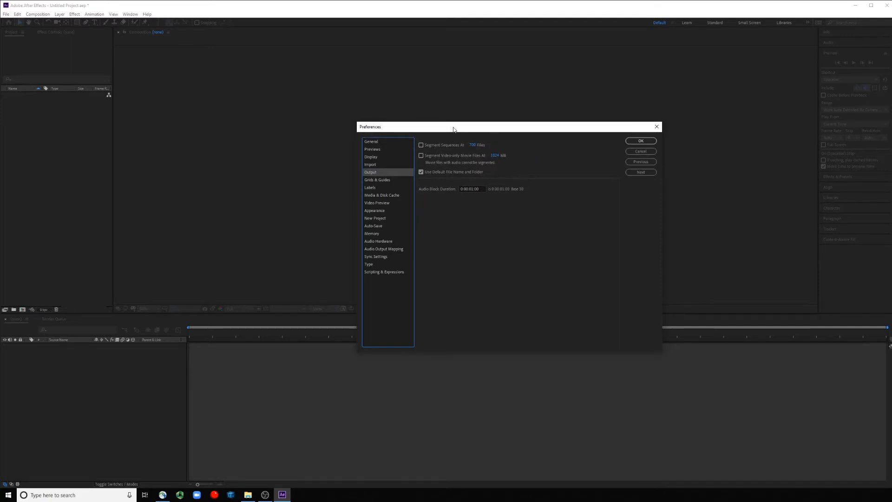
pyautogui.click(385, 181)
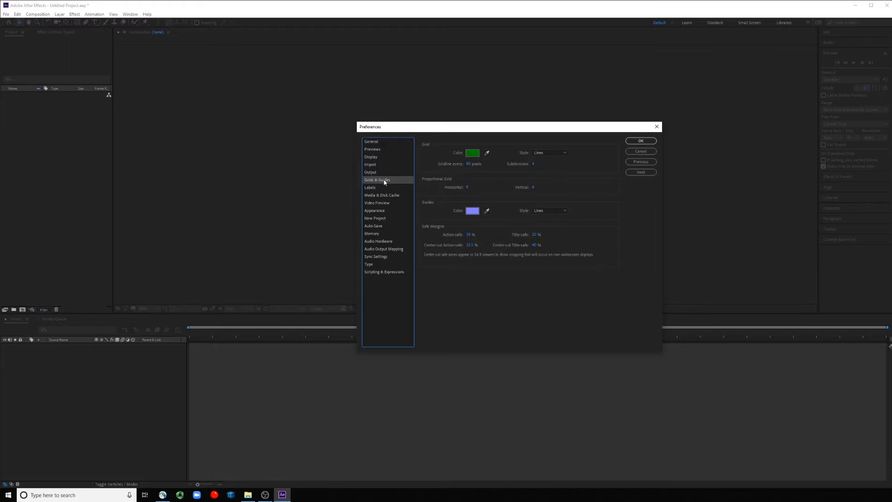
pyautogui.click(469, 155)
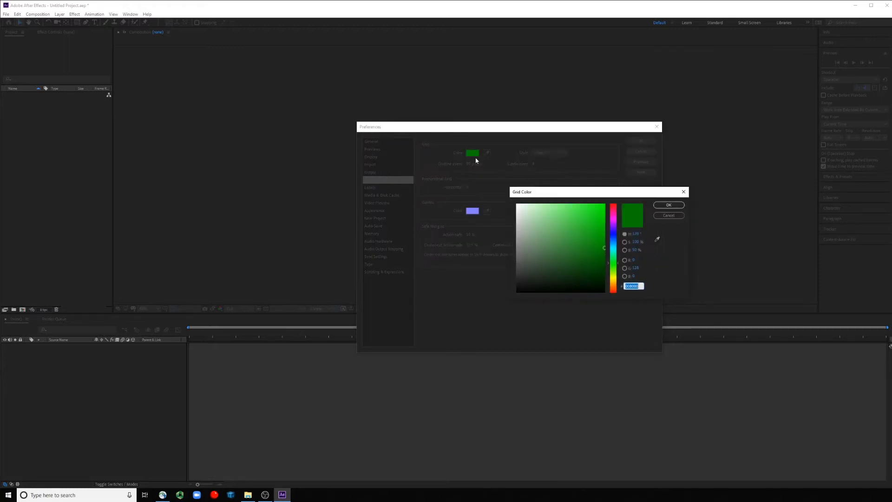
pyautogui.click(613, 218)
pyautogui.moveTo(576, 223); pyautogui.dragTo(529, 191)
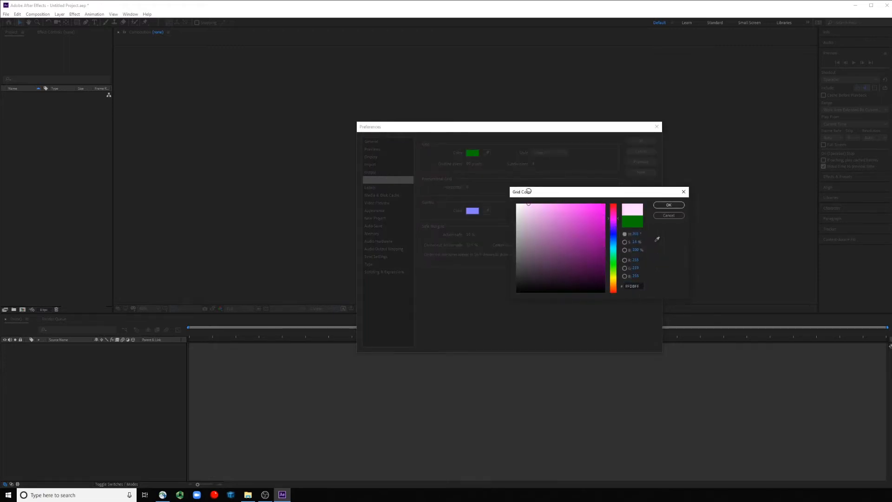
pyautogui.click(669, 205)
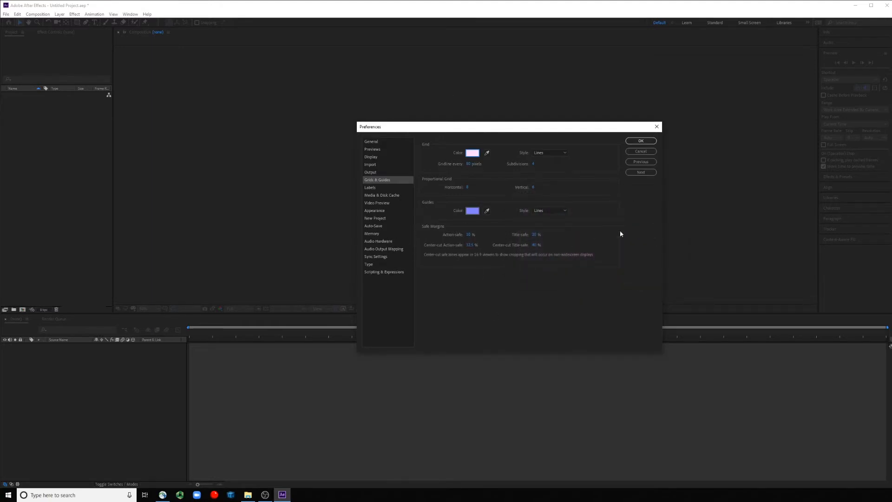
# Step: Set the default label color for compositions to Green in the preferences
pyautogui.click(374, 188)
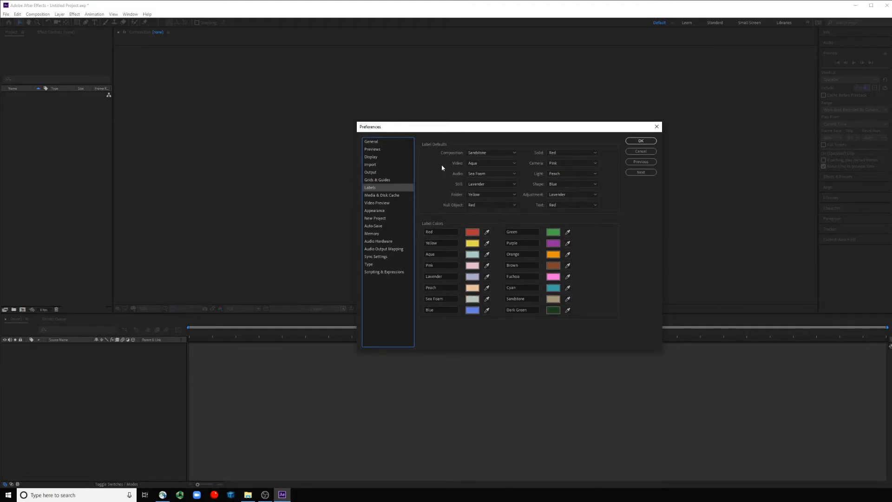
pyautogui.click(477, 155)
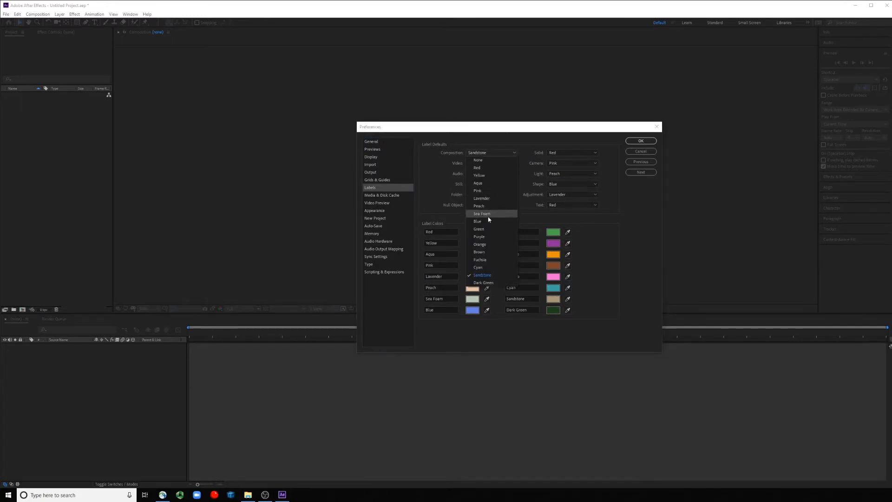
pyautogui.click(481, 229)
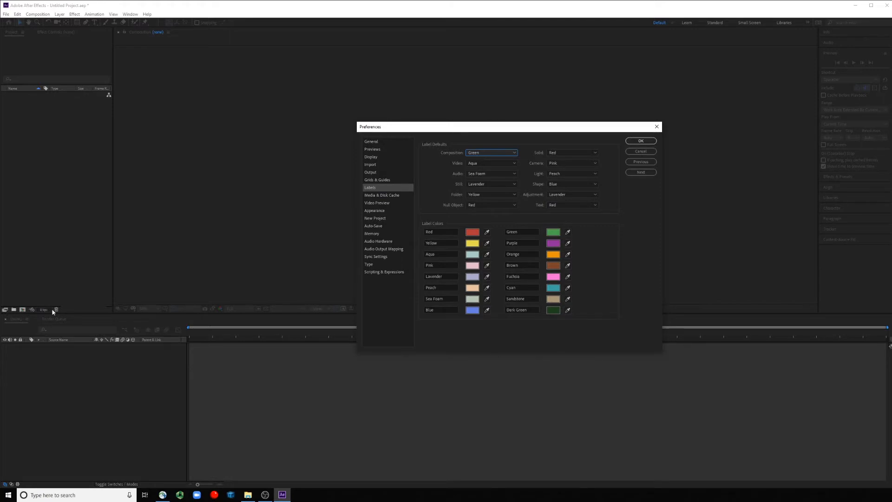
# Step: Set the disk cache folder to D:\Temp in the Media & Disk Cache preferences
pyautogui.click(397, 196)
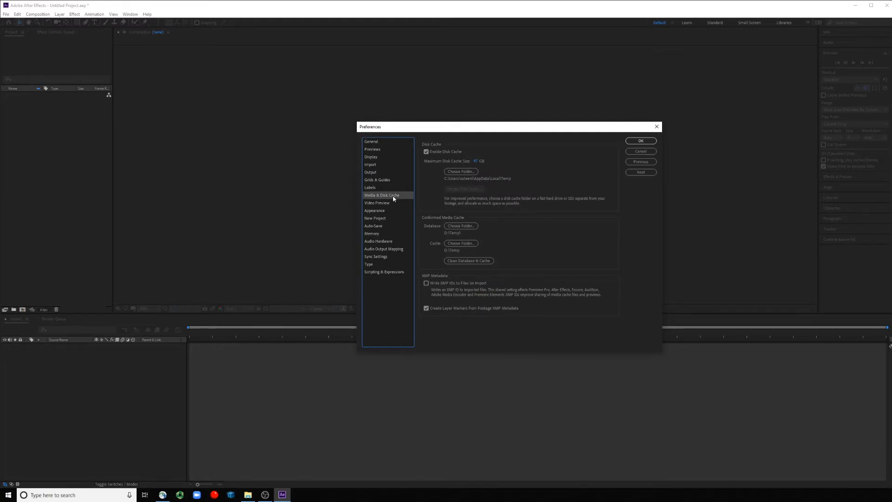
pyautogui.click(461, 172)
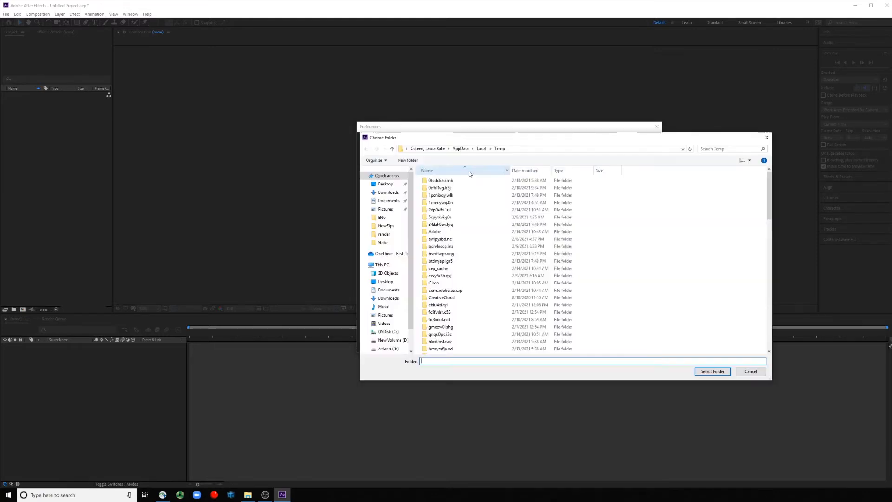
pyautogui.click(388, 340)
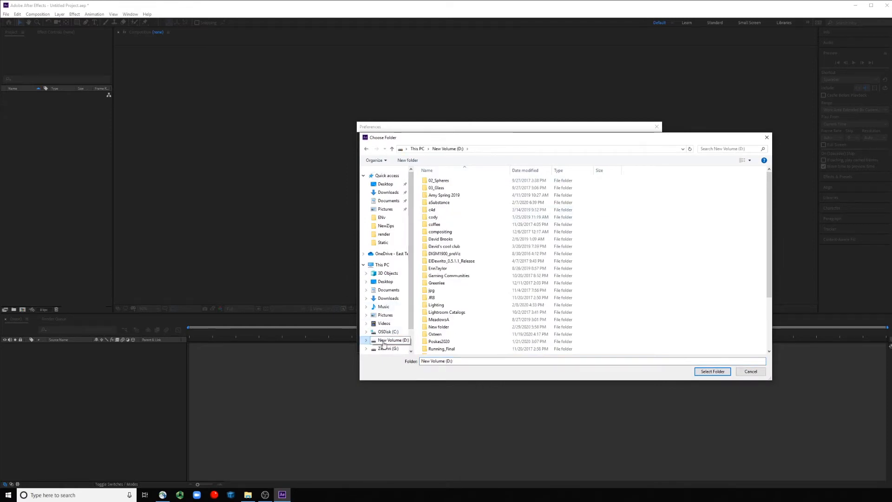
pyautogui.scroll(-1, 457, 278)
pyautogui.scroll(-2, 457, 278)
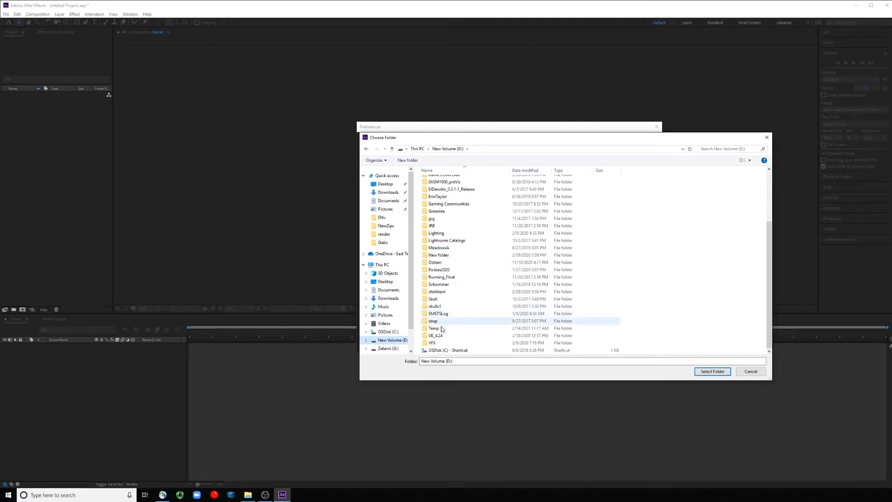
pyautogui.click(424, 329)
pyautogui.click(713, 372)
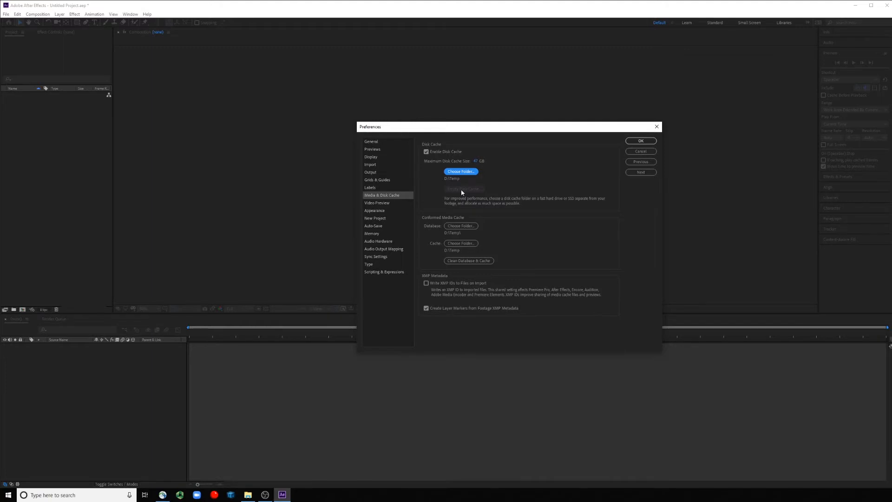
# Step: Choose D:\Temp as the conformed media database folder and delete the existing media cache database
pyautogui.click(458, 226)
pyautogui.click(479, 149)
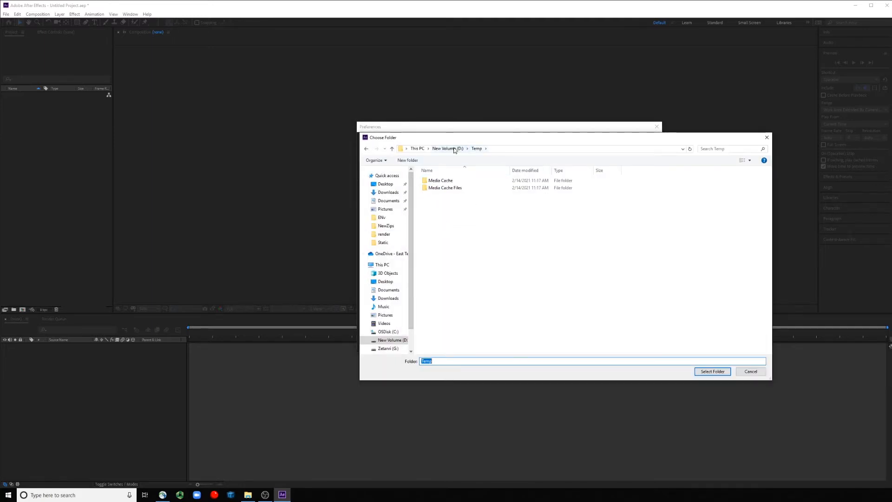
pyautogui.click(712, 372)
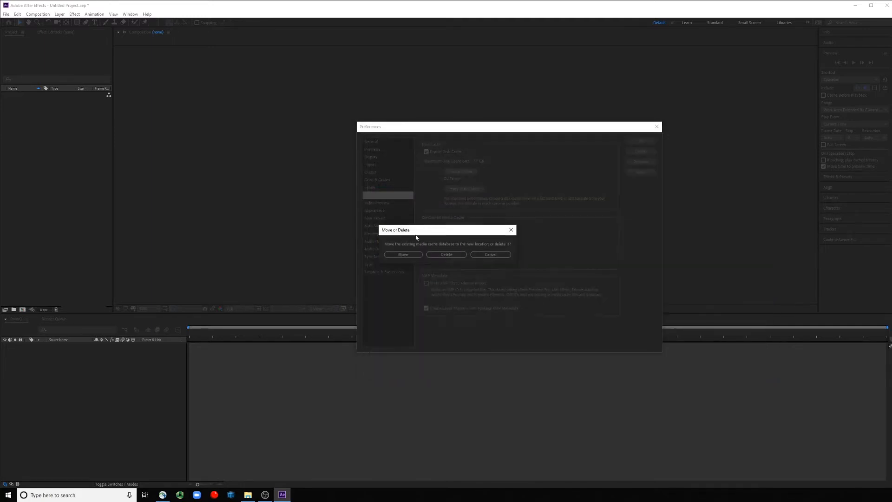
pyautogui.click(446, 254)
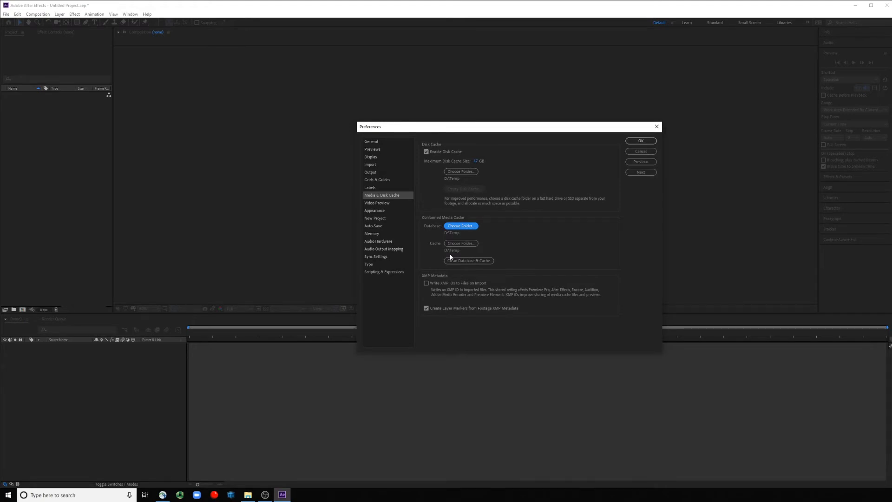
# Step: Choose D:\Temp as the conformed media cache folder and clean the database and cache
pyautogui.click(472, 243)
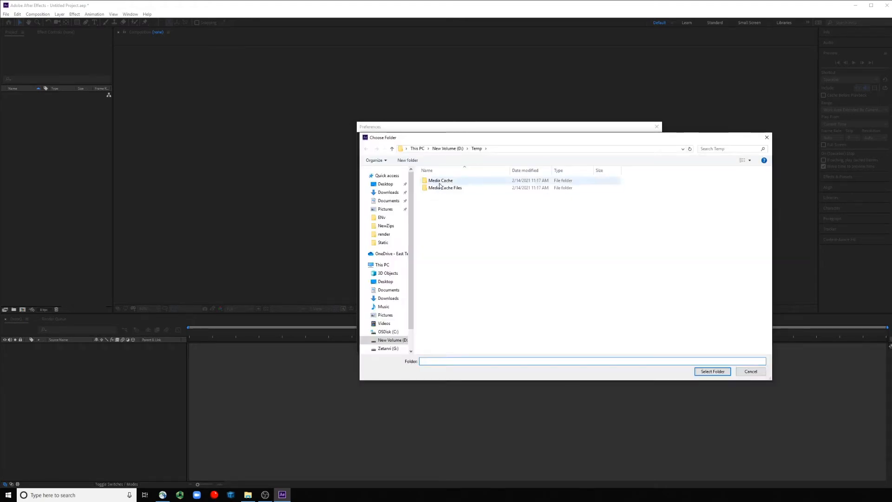
pyautogui.click(474, 150)
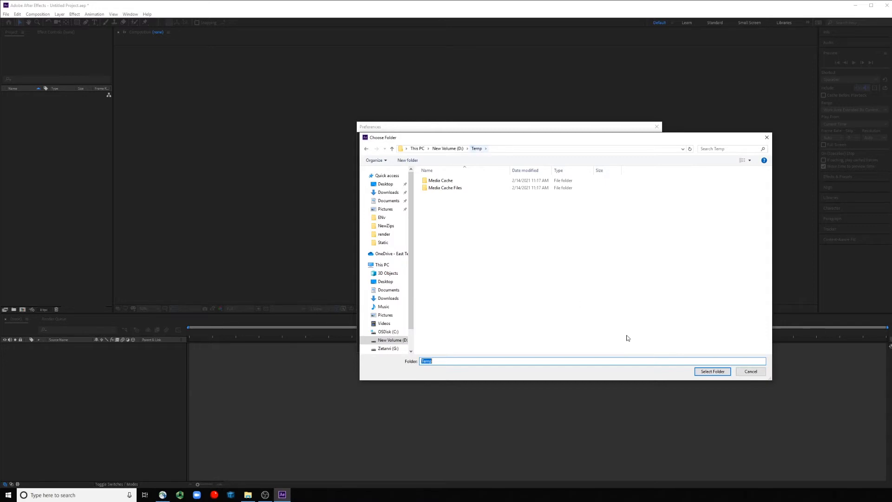
pyautogui.click(712, 371)
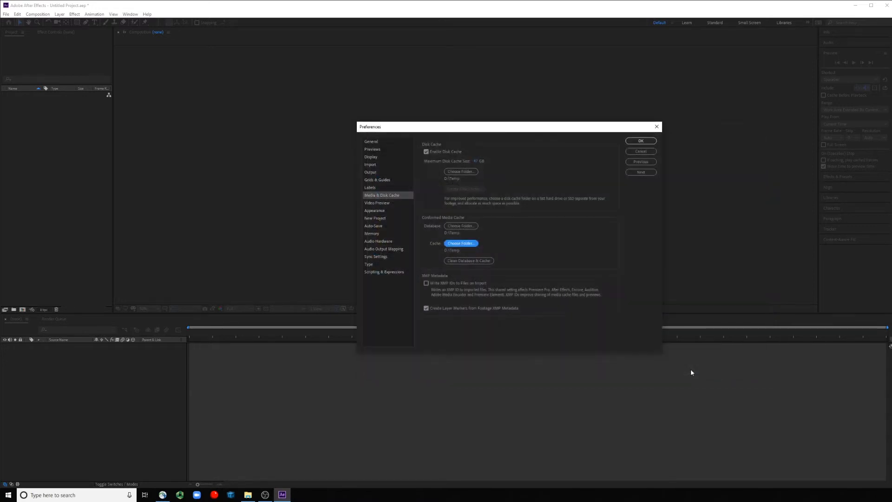
pyautogui.click(469, 261)
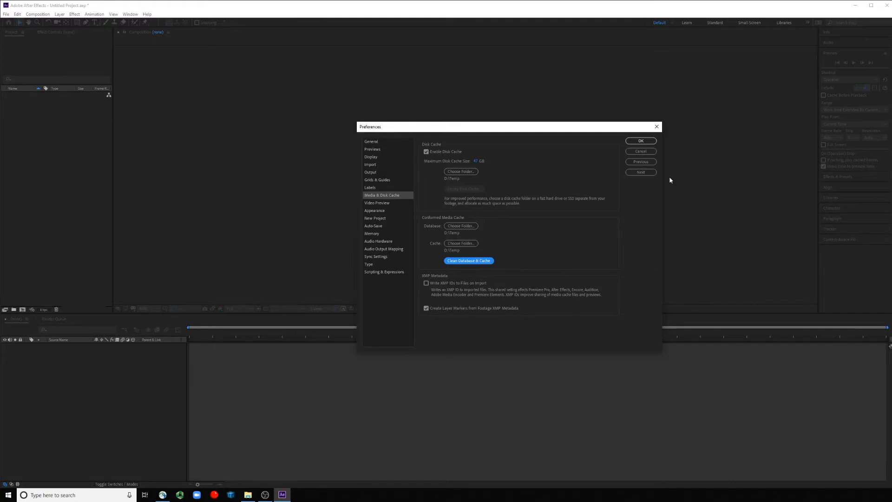
# Step: Check the Video Preview preferences and try the brightness, interactive controls and focus indicators sliders in the Appearance preferences
pyautogui.click(387, 203)
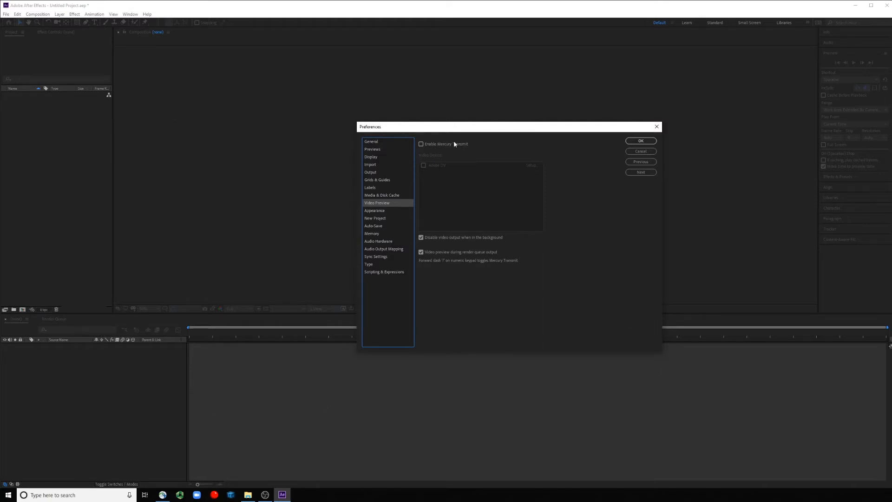
pyautogui.click(380, 212)
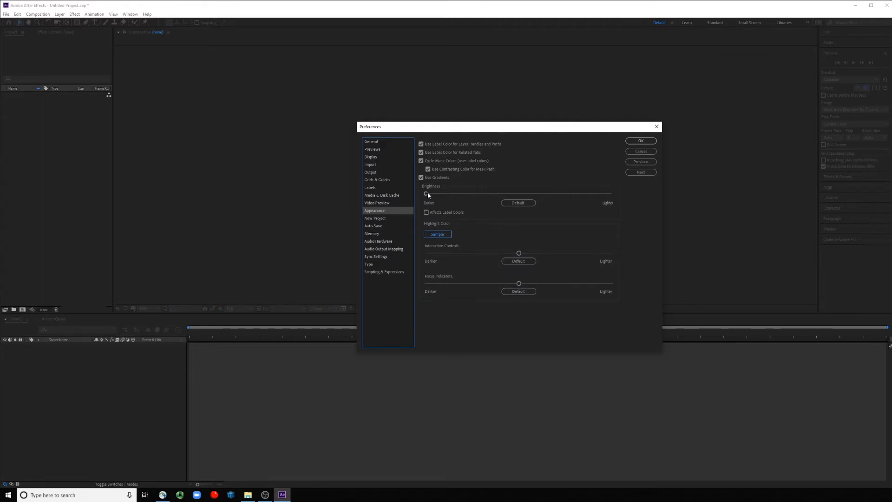
pyautogui.moveTo(425, 193)
pyautogui.mouseDown()
pyautogui.moveTo(620, 194)
pyautogui.moveTo(436, 196)
pyautogui.mouseUp()
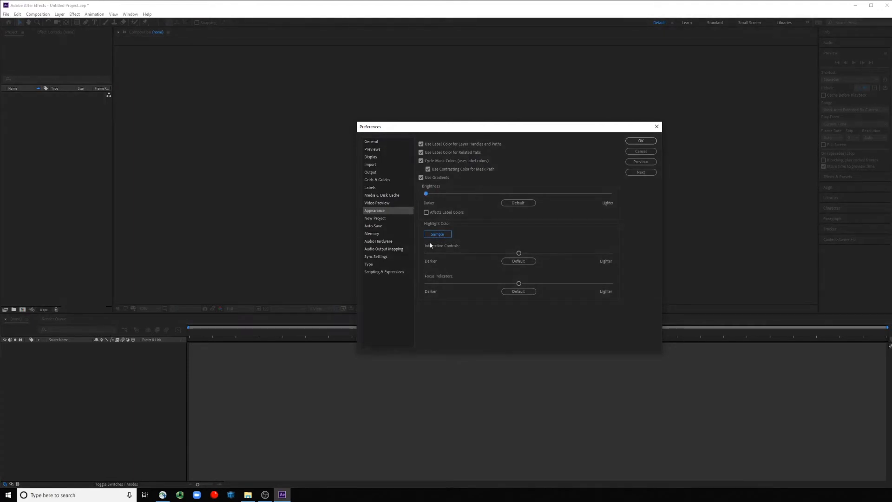
pyautogui.moveTo(515, 252); pyautogui.dragTo(647, 262)
pyautogui.moveTo(515, 283); pyautogui.dragTo(564, 283)
# Step: Review the New Project, Auto-Save, Memory and Audio Hardware preferences, including the available default audio outputs
pyautogui.click(399, 218)
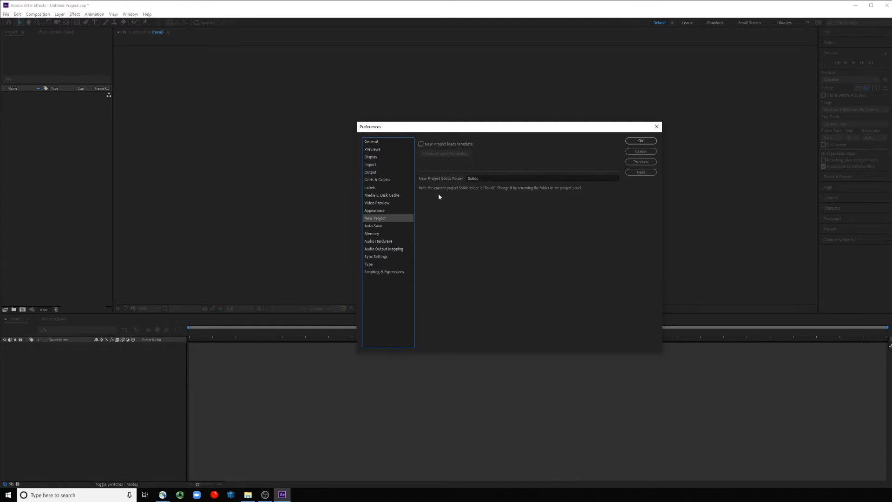
pyautogui.click(370, 226)
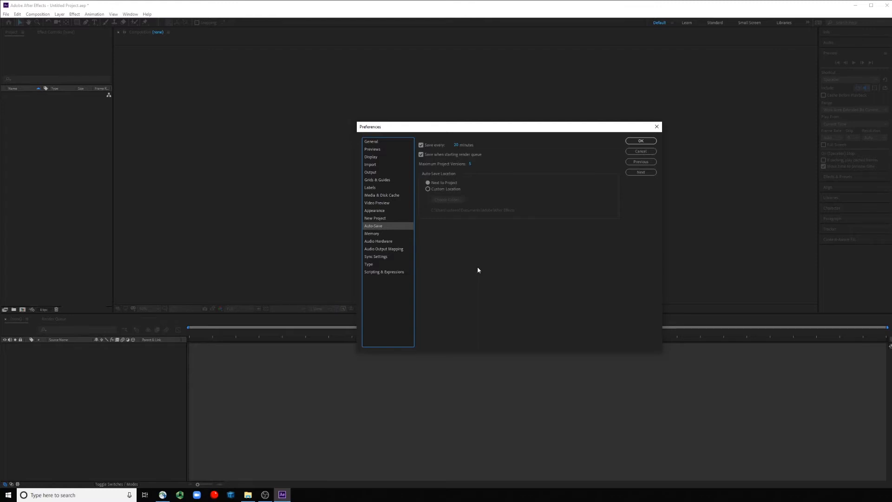
pyautogui.click(371, 235)
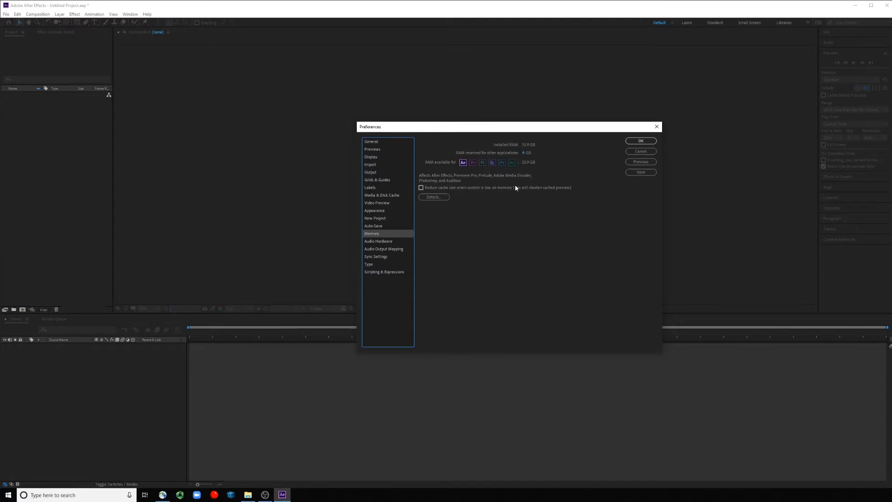
pyautogui.click(378, 244)
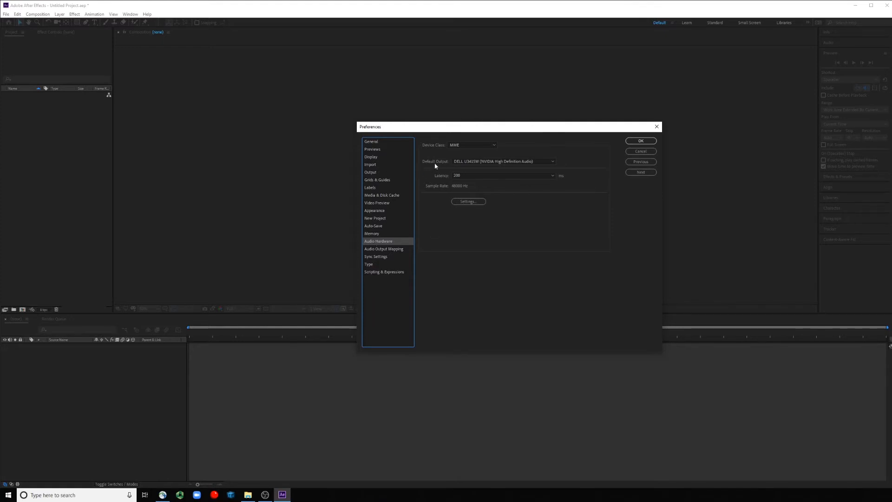
pyautogui.click(467, 162)
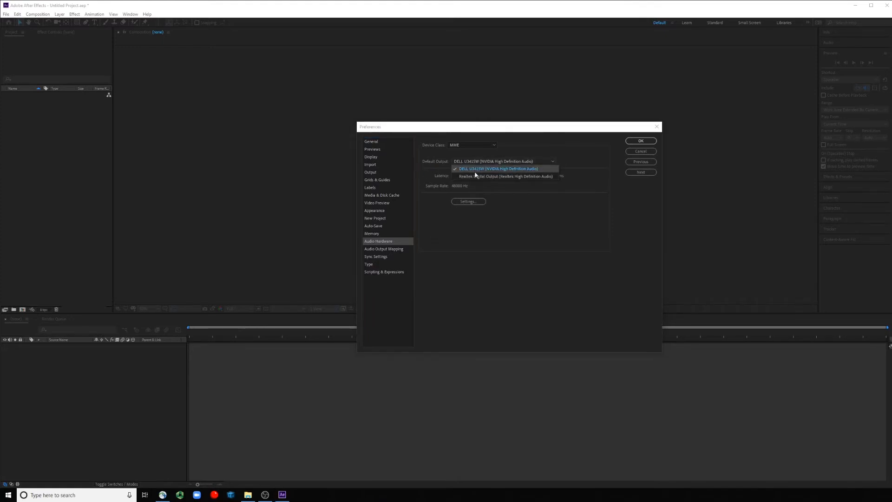
pyautogui.click(444, 155)
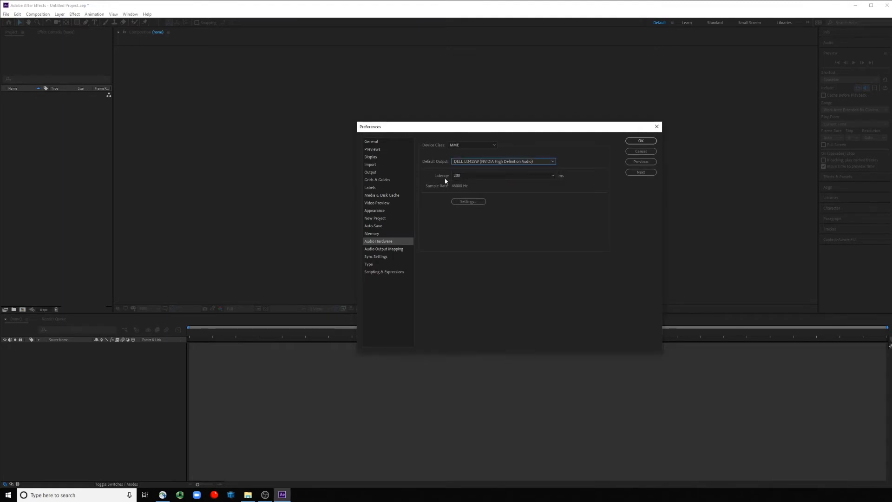
# Step: Review the Audio Output Mapping, Sync Settings, Type and Scripting & Expressions preferences and apply the preference changes
pyautogui.click(381, 250)
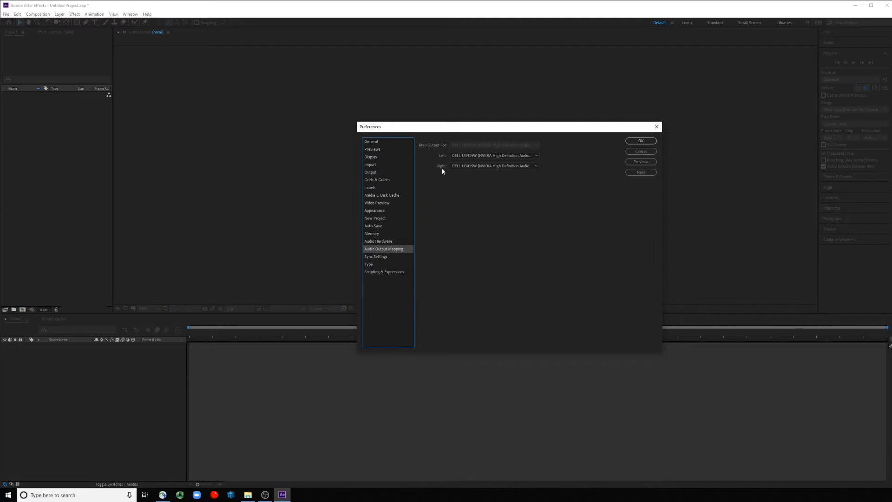
pyautogui.click(373, 257)
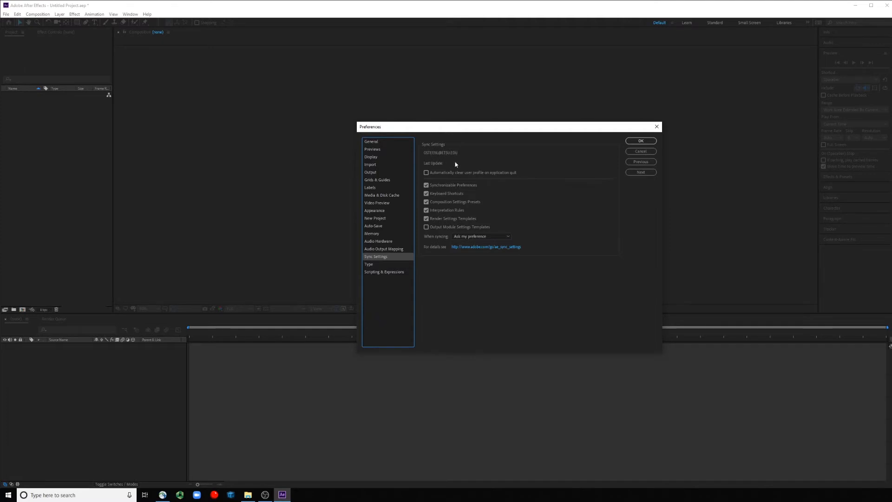
pyautogui.click(376, 265)
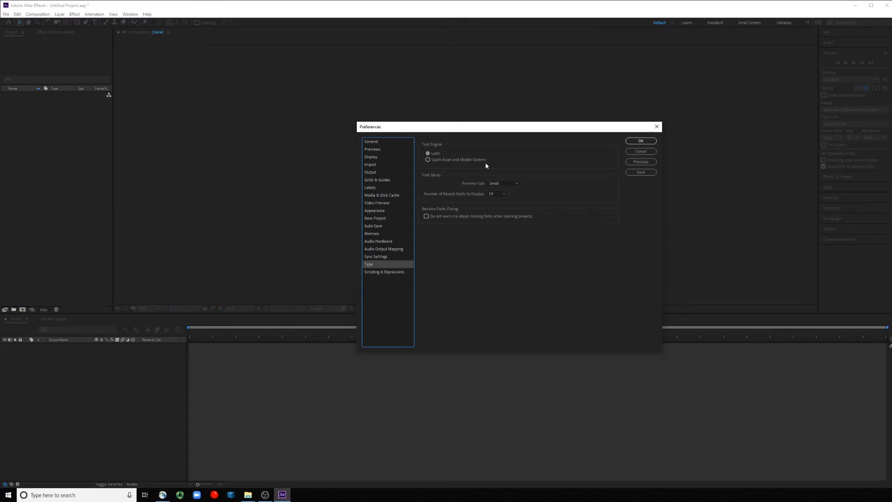
pyautogui.click(381, 272)
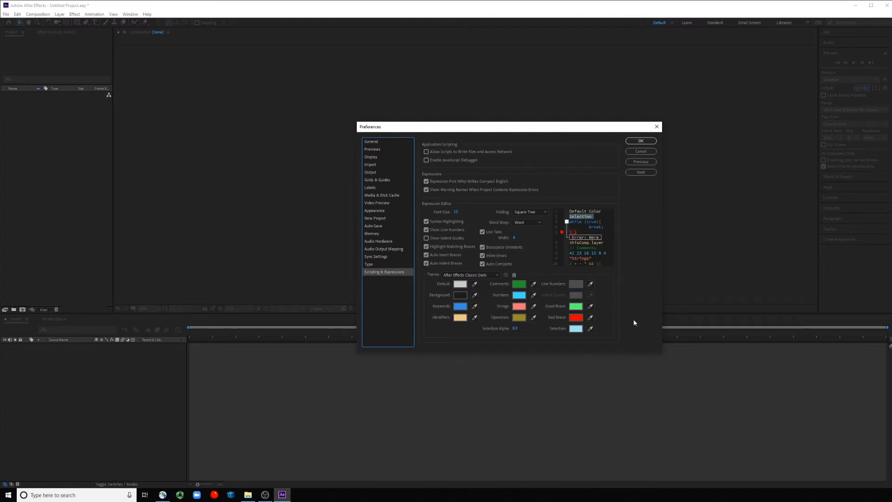
pyautogui.click(641, 141)
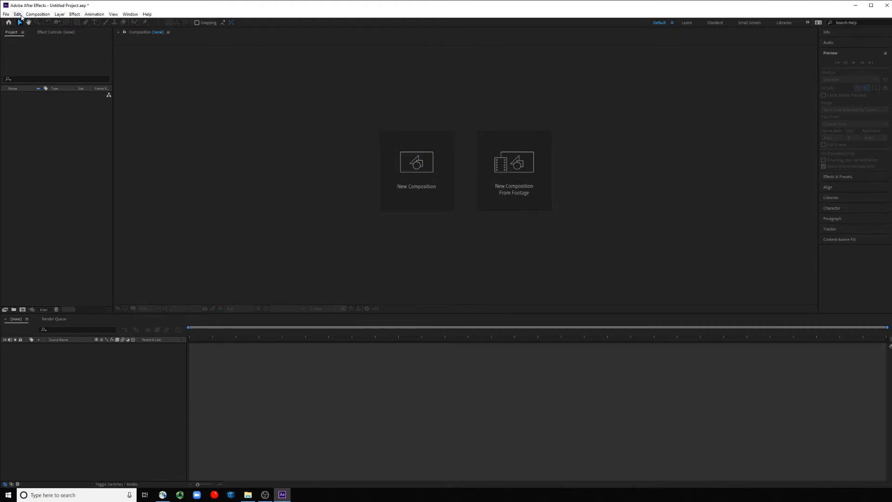
# Step: Start a new composition and name it Demo
pyautogui.click(38, 14)
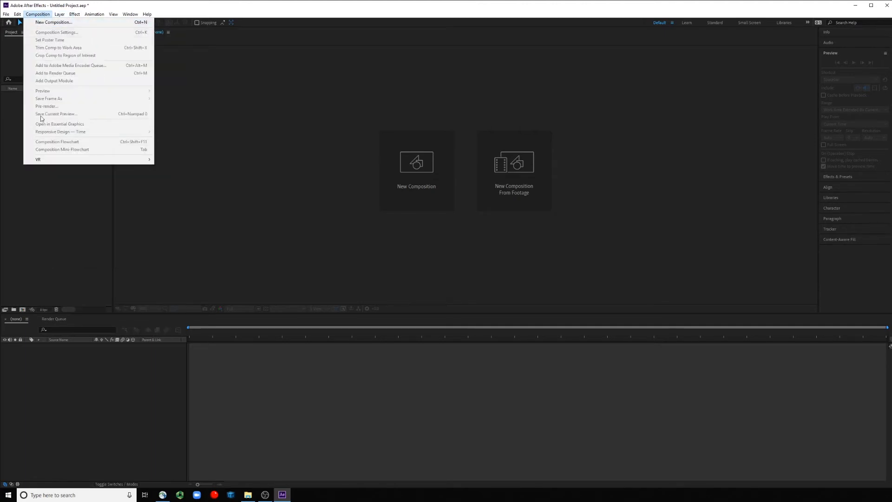
pyautogui.click(46, 24)
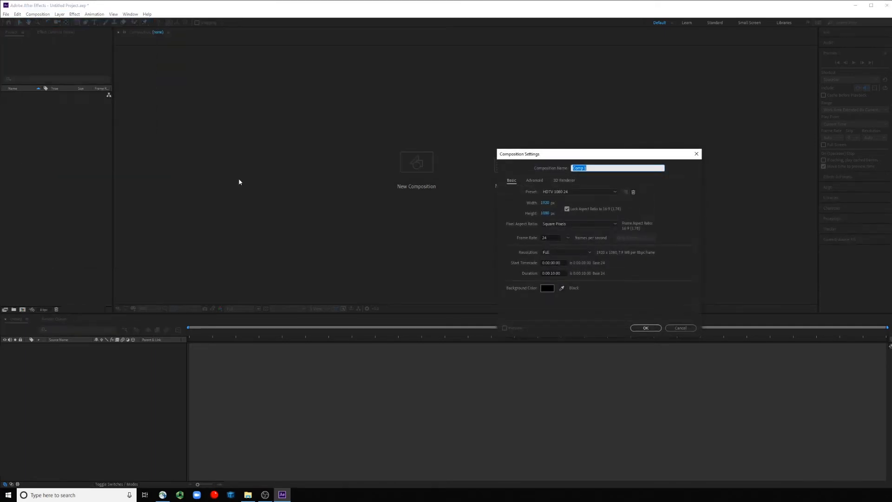
pyautogui.write('S')
pyautogui.write('Demo')
pyautogui.click(534, 277)
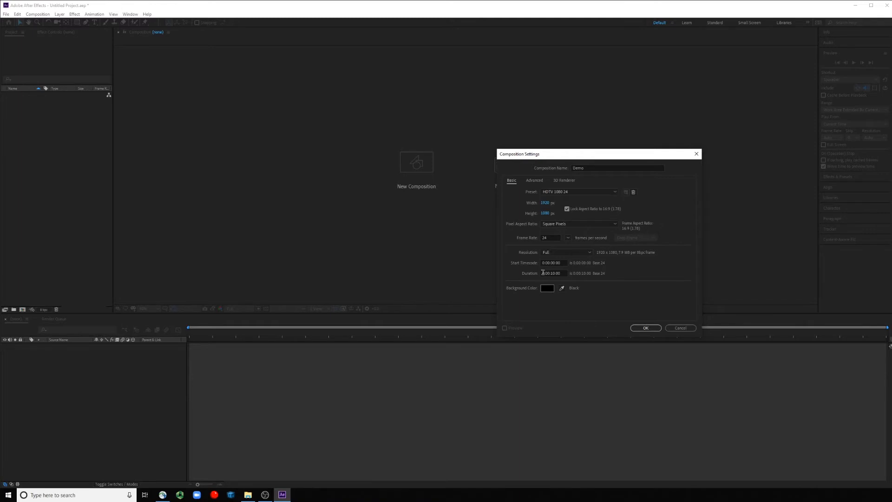
pyautogui.click(549, 273)
# Step: Set the composition's background color to black (000000) and create the composition
pyautogui.click(541, 289)
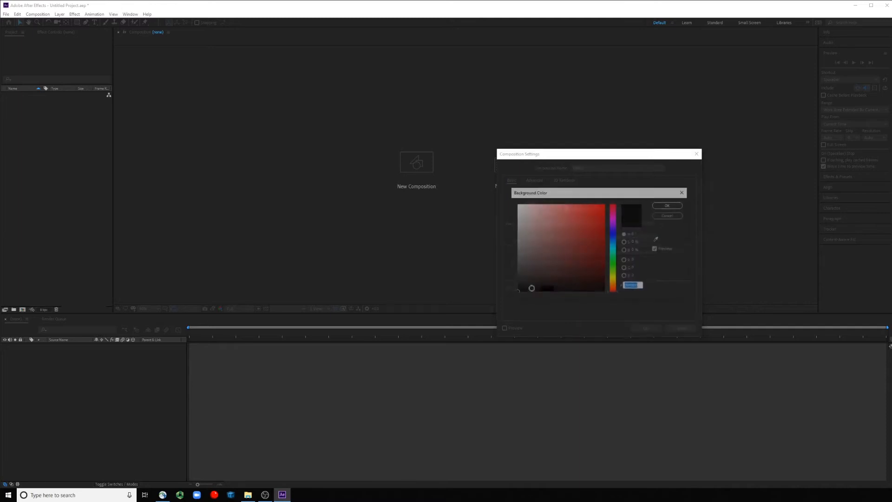
pyautogui.click(591, 284)
pyautogui.moveTo(590, 284)
pyautogui.mouseDown()
pyautogui.moveTo(606, 240)
pyautogui.moveTo(560, 242)
pyautogui.moveTo(500, 296)
pyautogui.mouseUp()
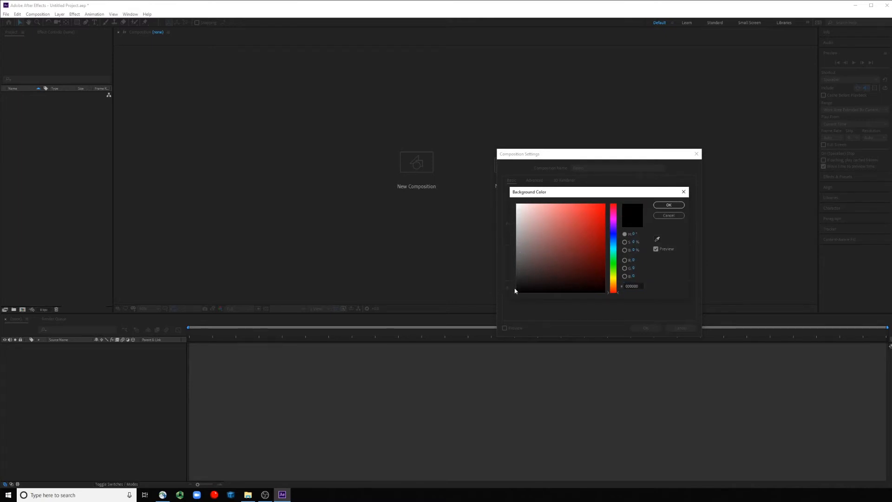
pyautogui.click(670, 205)
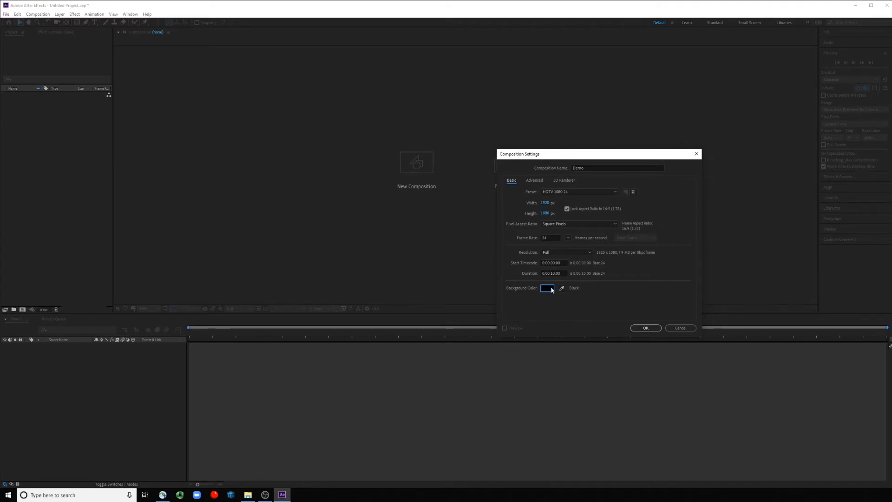
pyautogui.click(646, 327)
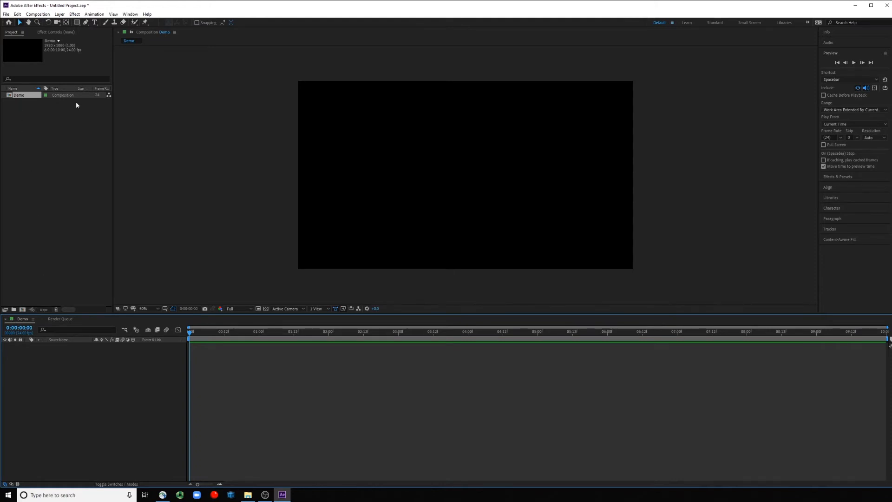
# Step: Start a new solid layer in the Demo composition and set its color to light blue (RGB 138, 129, 255)
pyautogui.click(60, 14)
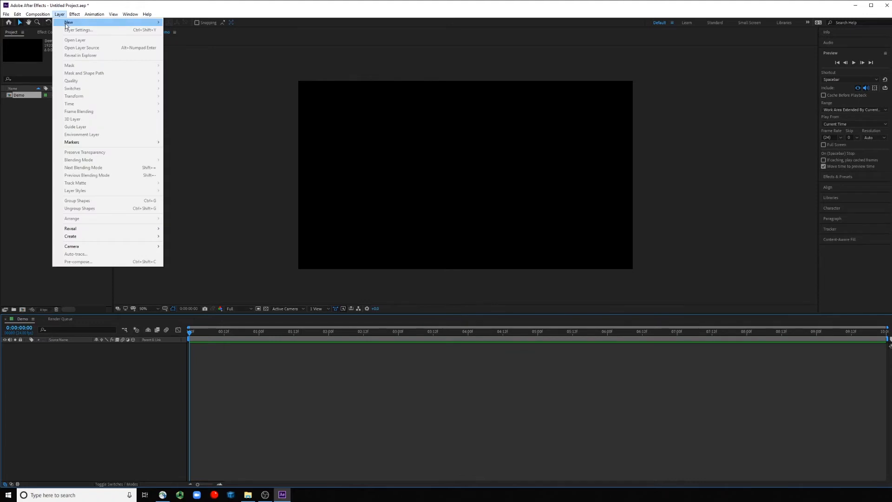
pyautogui.moveTo(68, 23)
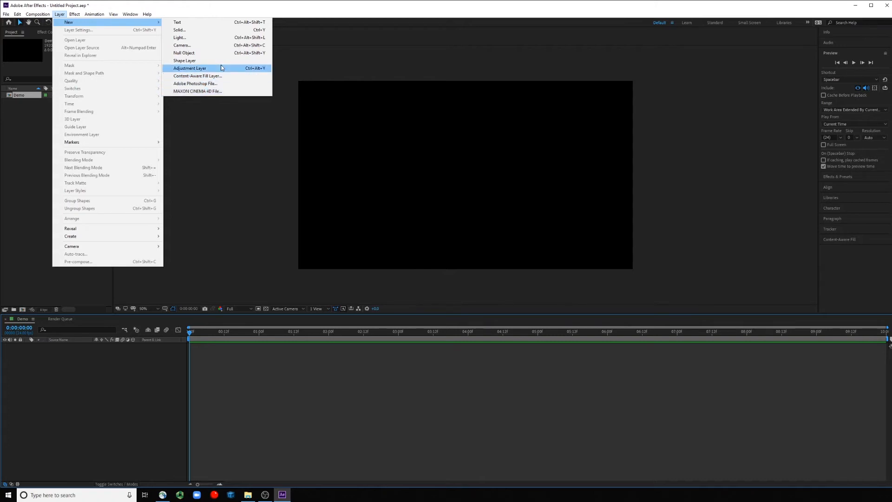
pyautogui.click(181, 32)
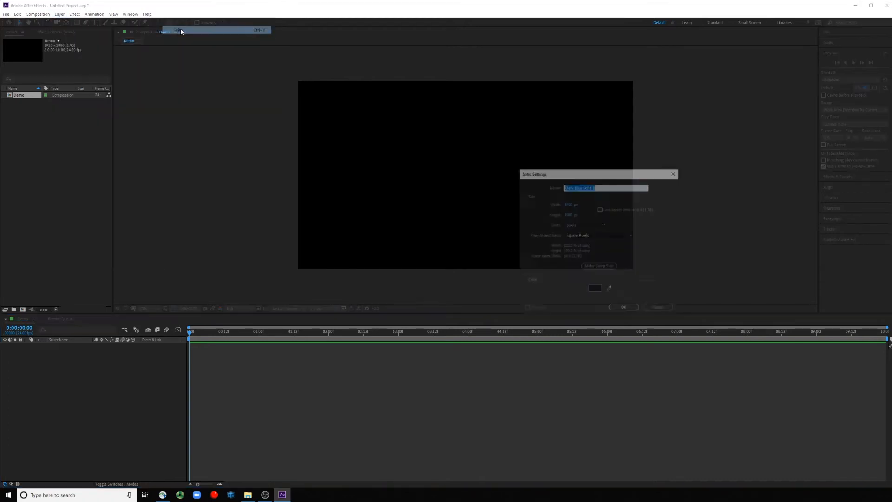
pyautogui.click(591, 287)
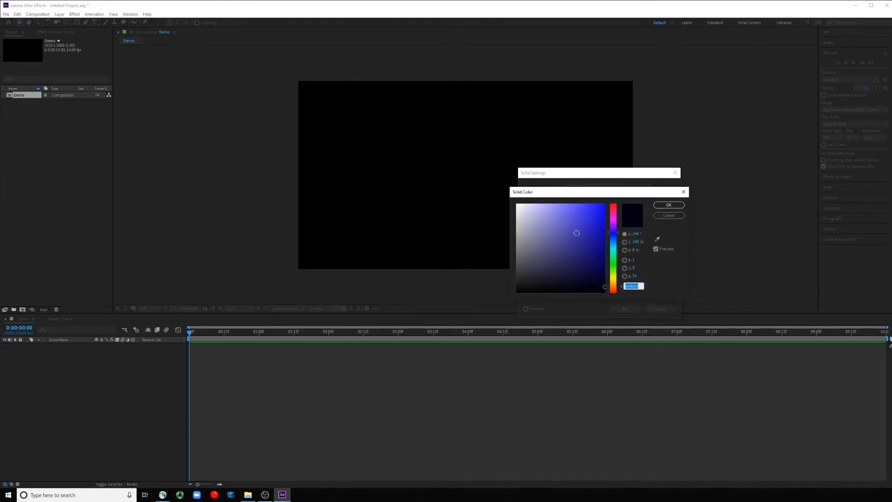
pyautogui.moveTo(576, 231); pyautogui.dragTo(559, 199)
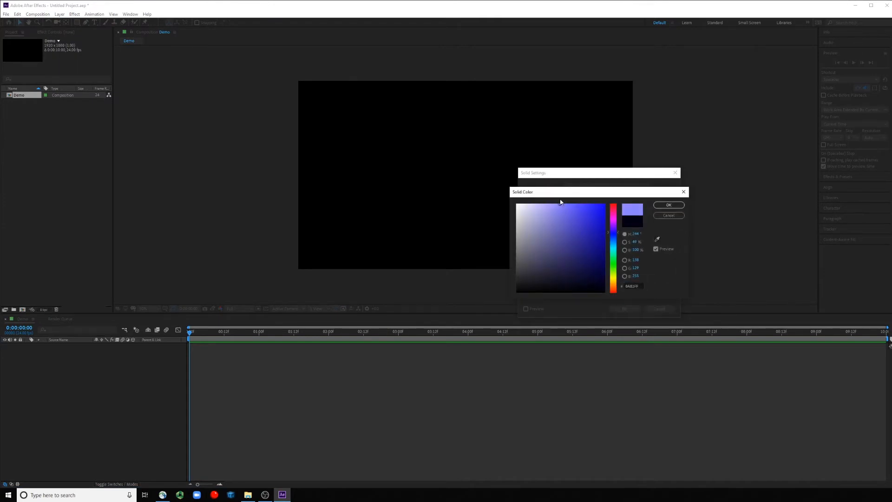
pyautogui.click(668, 205)
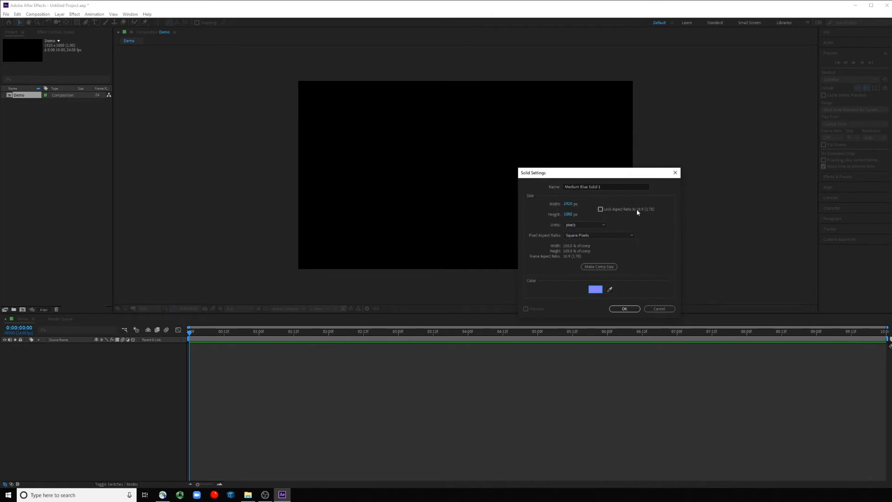
# Step: Name the solid Light Blue Solid and create it at the composition's size
pyautogui.moveTo(604, 186); pyautogui.dragTo(547, 185)
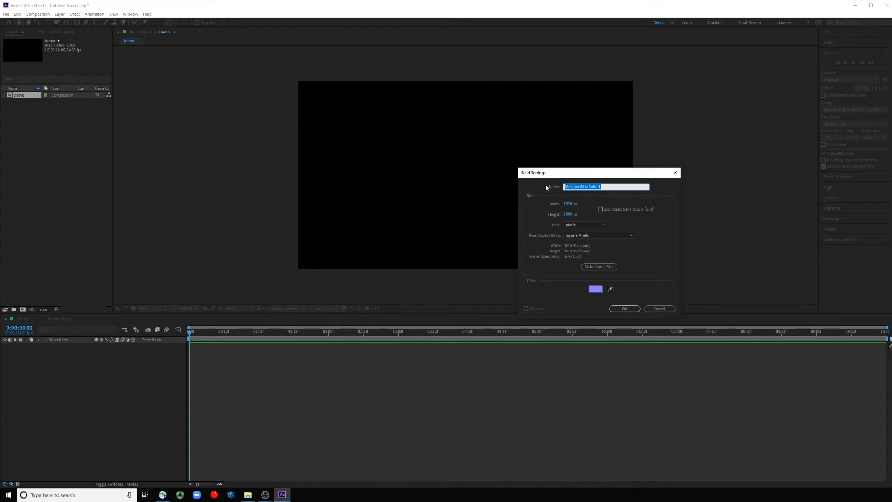
pyautogui.write('Light')
pyautogui.click(625, 309)
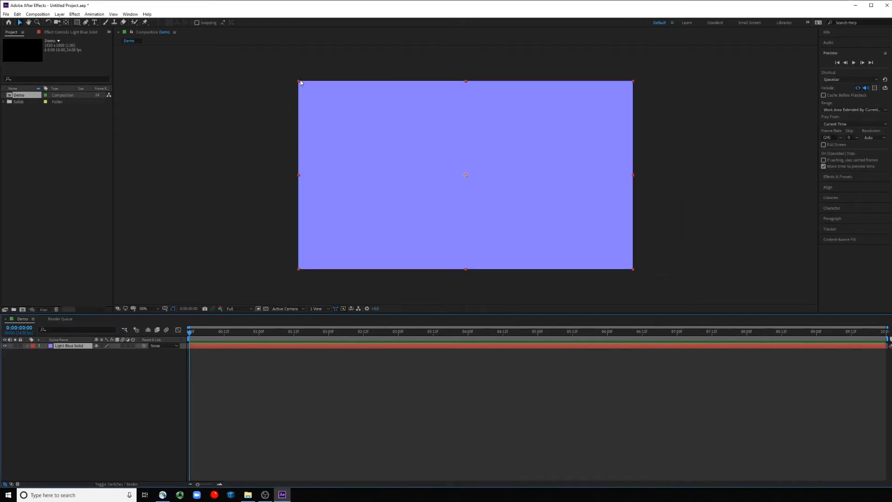
# Step: Try scaling the blue solid down from its corner in the composition view and undo the scaling
pyautogui.moveTo(299, 82); pyautogui.dragTo(319, 110)
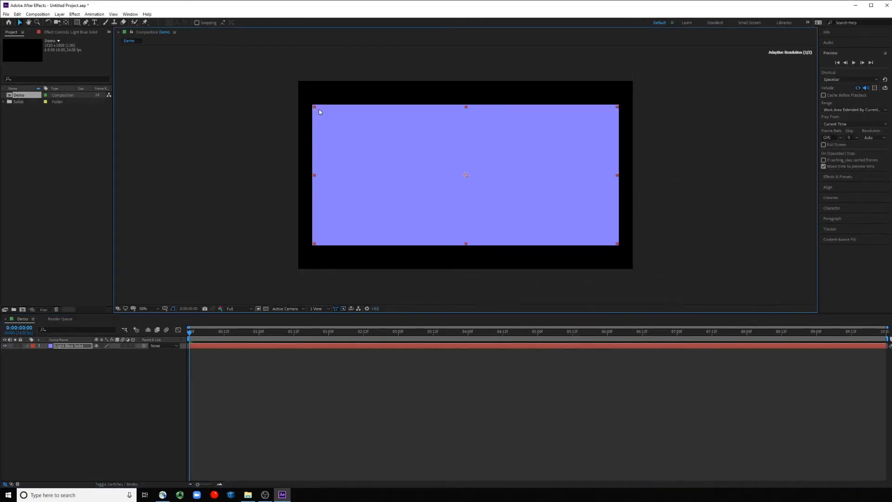
pyautogui.hotkey('ctrl', 'z')
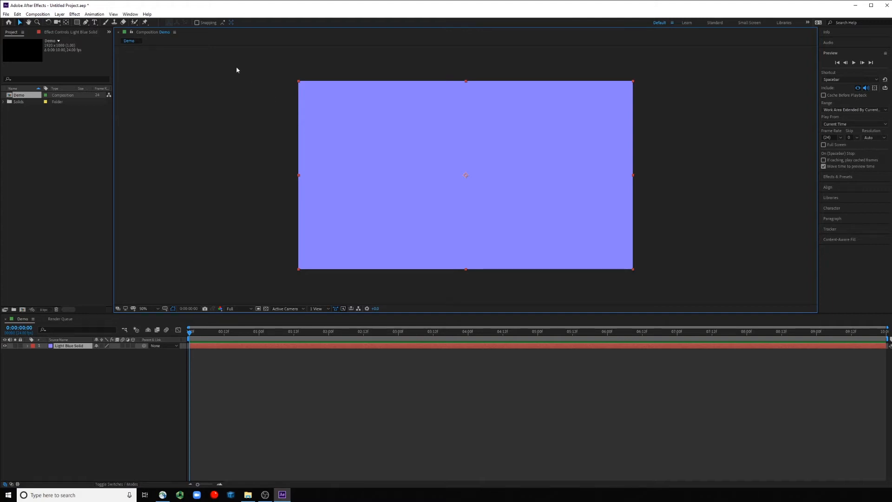
# Step: Review the Light Blue Solid's settings and color choices without changing them
pyautogui.click(59, 15)
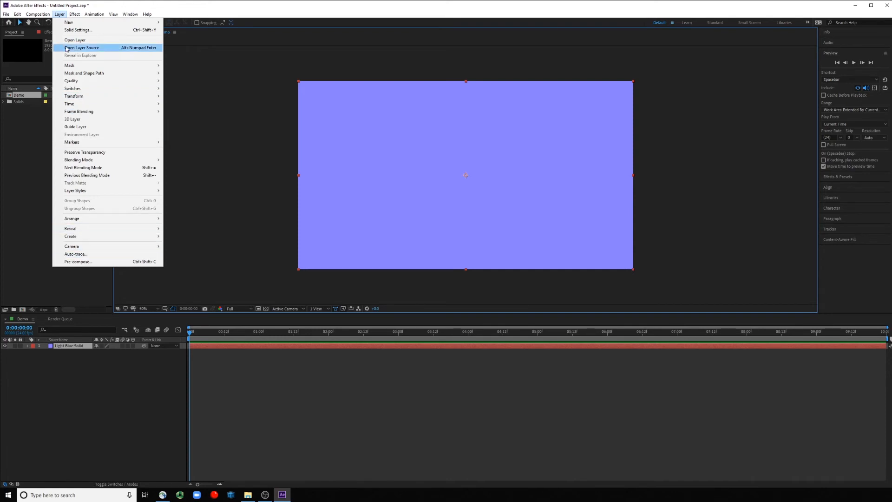
pyautogui.click(93, 30)
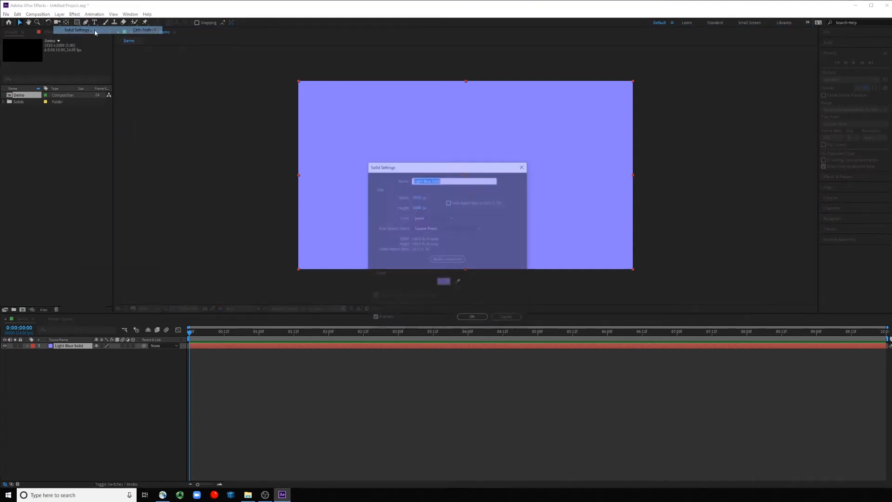
pyautogui.click(443, 282)
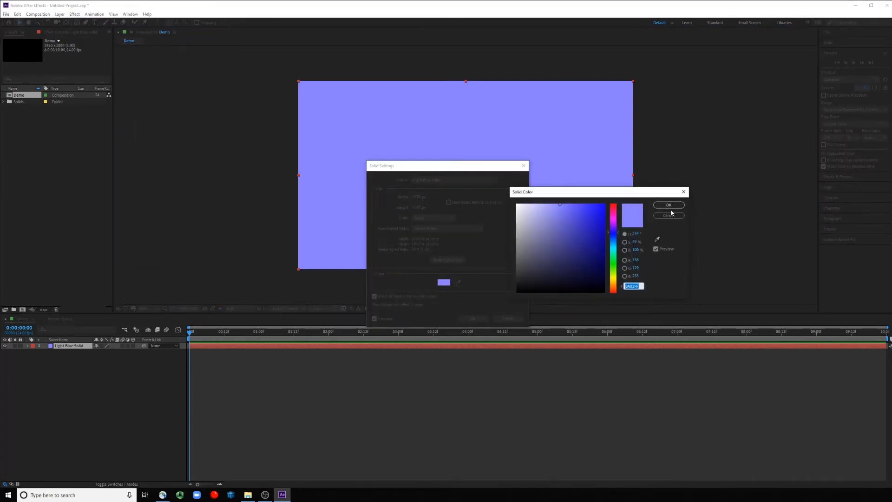
pyautogui.click(669, 215)
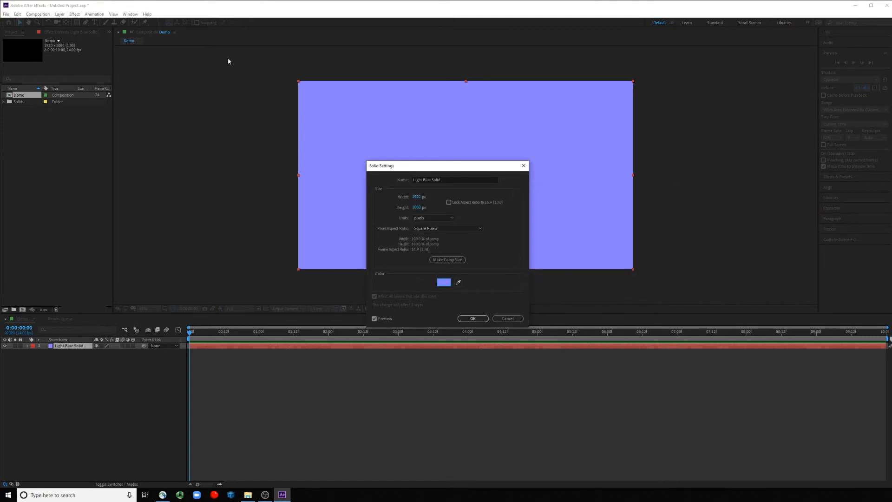
pyautogui.click(505, 319)
# Step: Examine the commands available for layers and the effect categories, and expand the Effects & Presets list
pyautogui.click(60, 14)
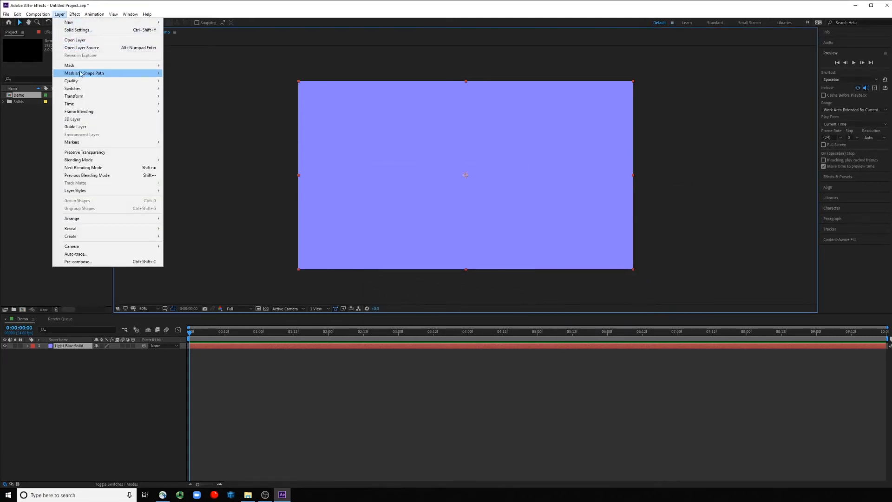
pyautogui.moveTo(74, 68)
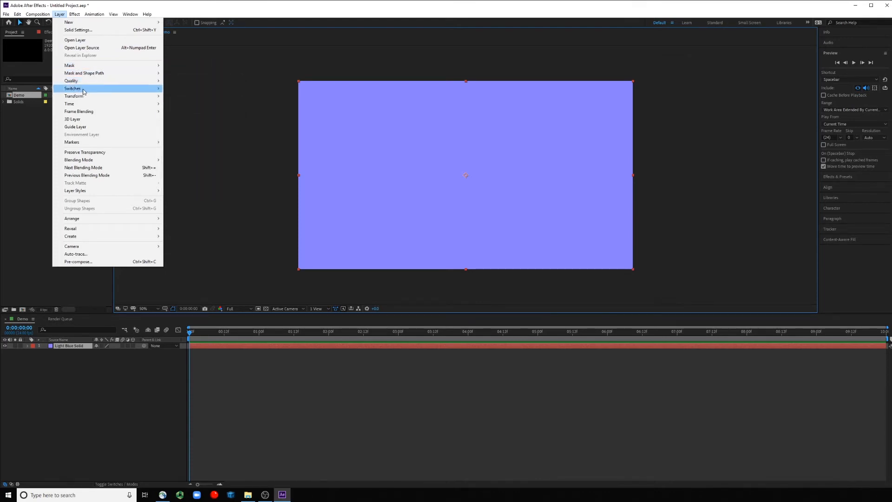
pyautogui.moveTo(76, 90)
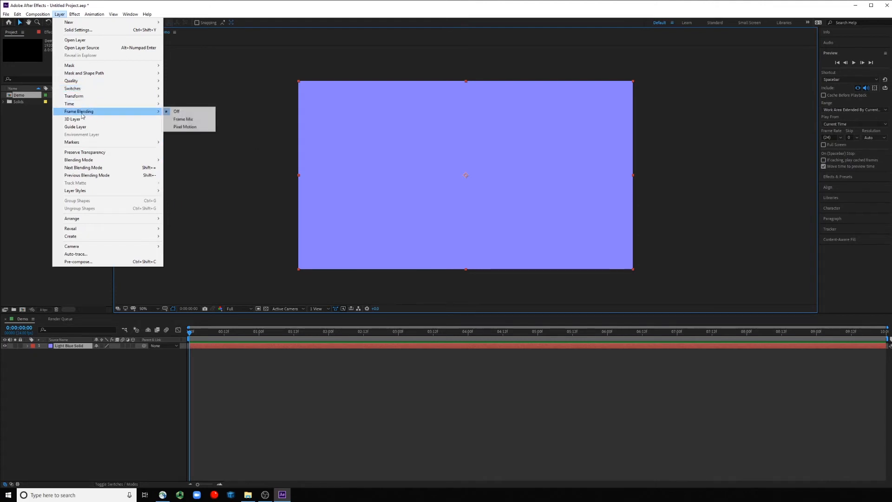
pyautogui.moveTo(87, 142)
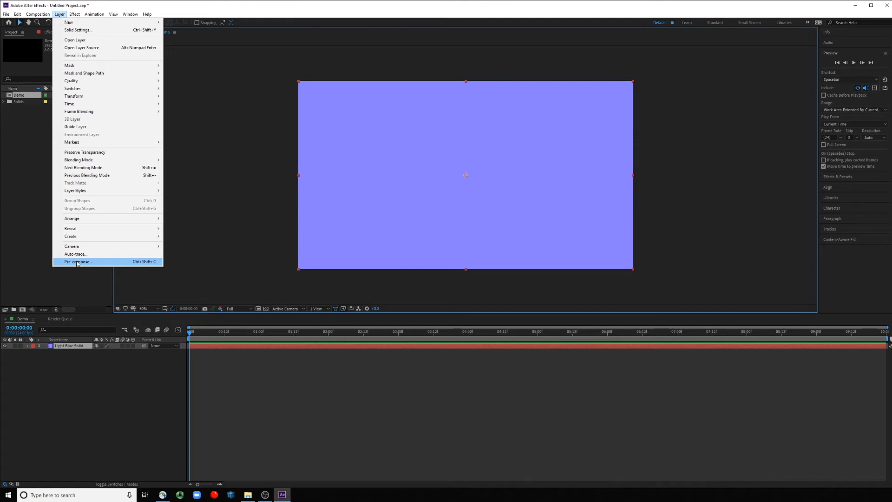
pyautogui.moveTo(71, 17)
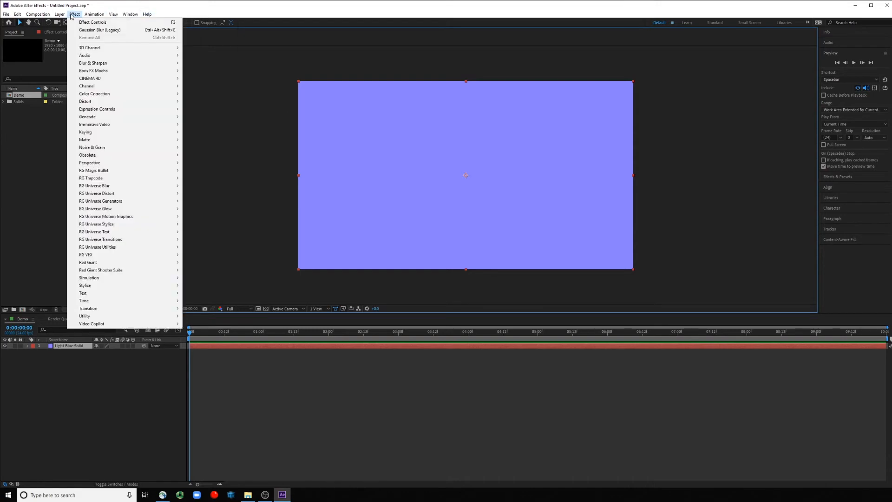
pyautogui.click(839, 177)
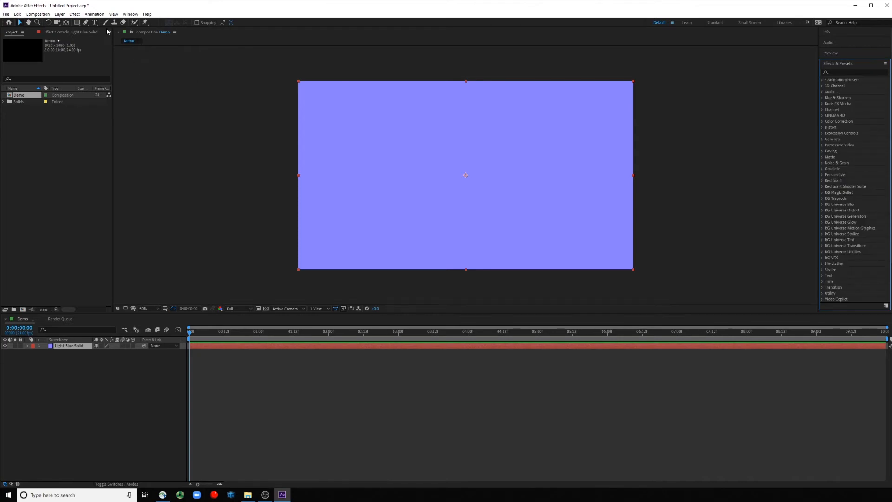
# Step: Examine the available animation commands and view options
pyautogui.click(98, 15)
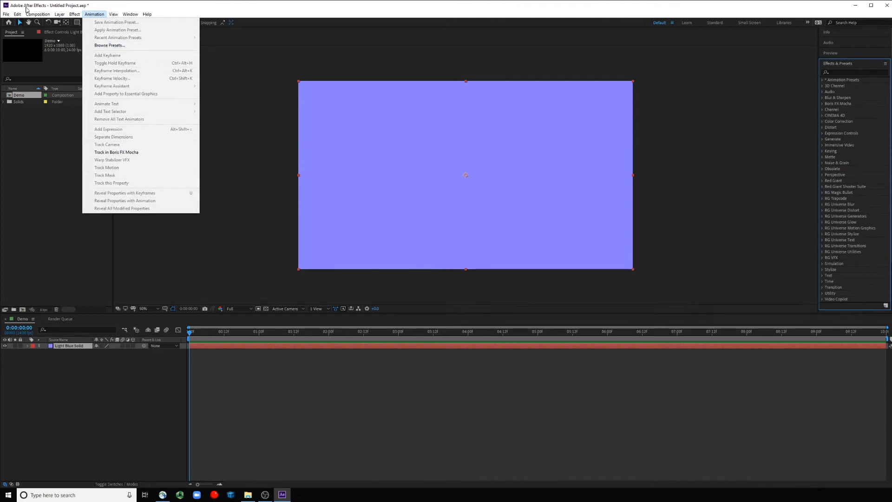
pyautogui.moveTo(114, 15)
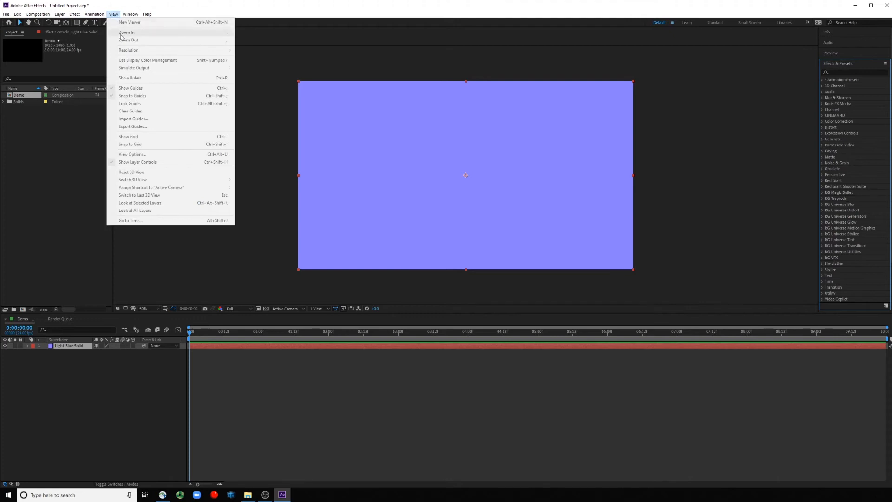
pyautogui.press('Escape')
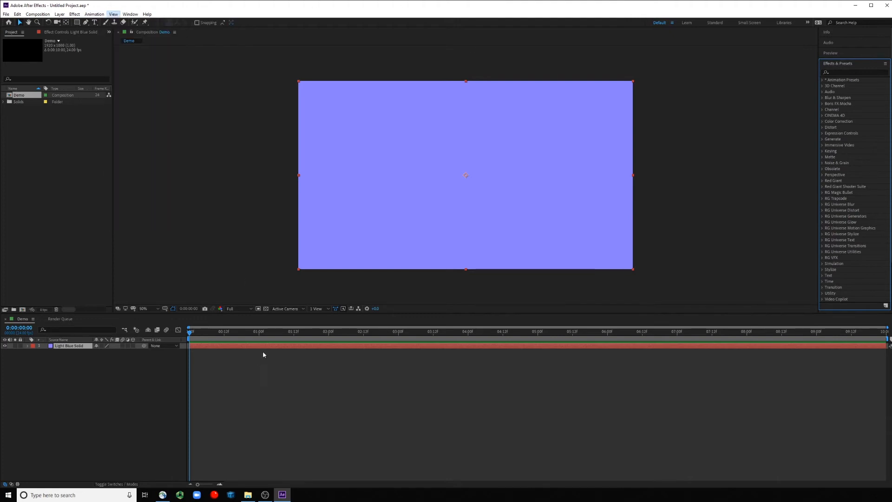
# Step: Deselect the solid layer, display the grid over the composition and hide it again
pyautogui.click(120, 392)
pyautogui.click(114, 13)
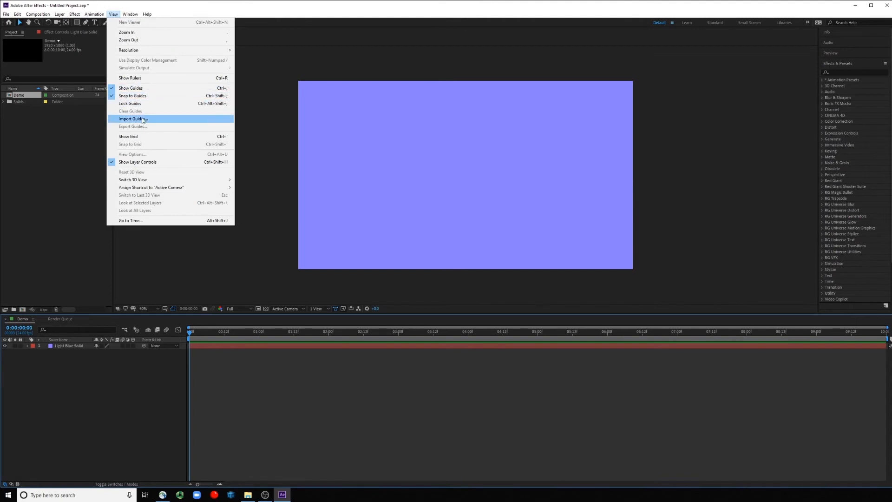
pyautogui.click(137, 137)
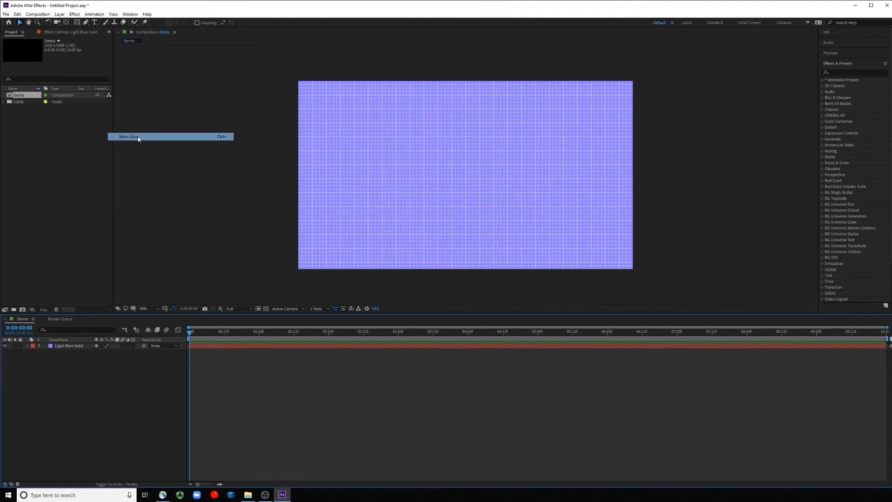
pyautogui.click(114, 14)
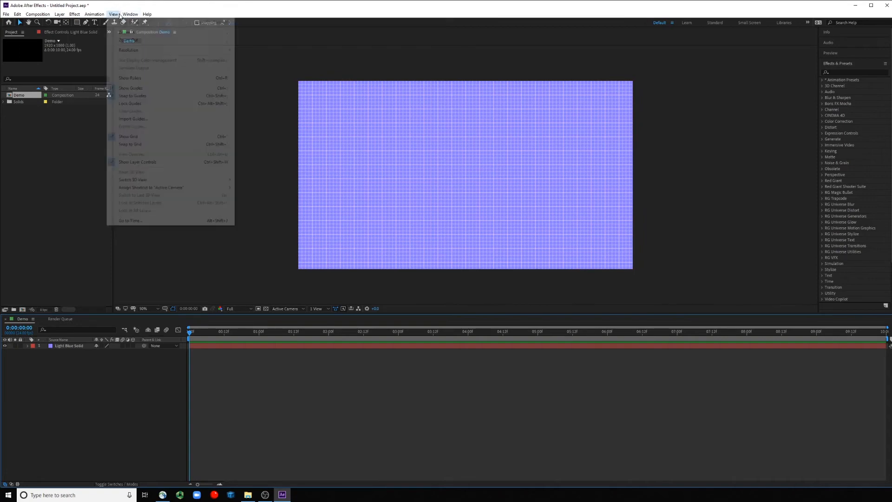
pyautogui.click(136, 136)
# Step: Examine the available workspaces, the panels that can be shown, and the help resources
pyautogui.click(131, 14)
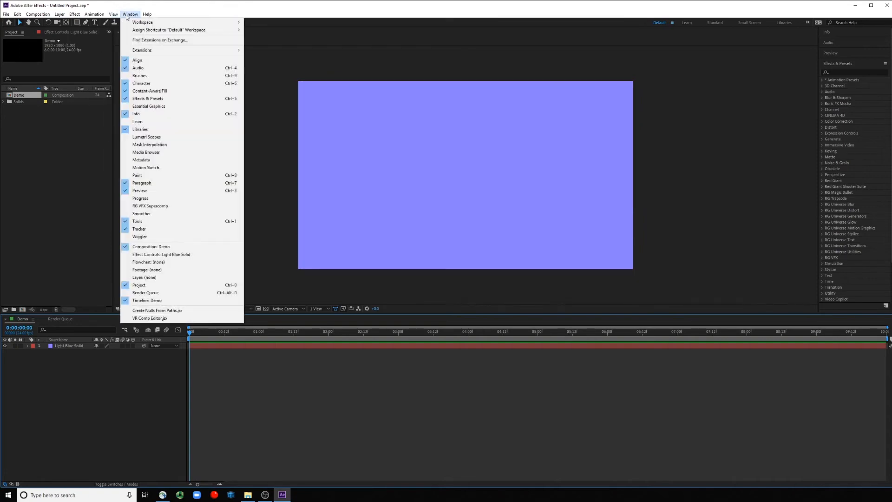
pyautogui.moveTo(186, 22)
pyautogui.moveTo(148, 14)
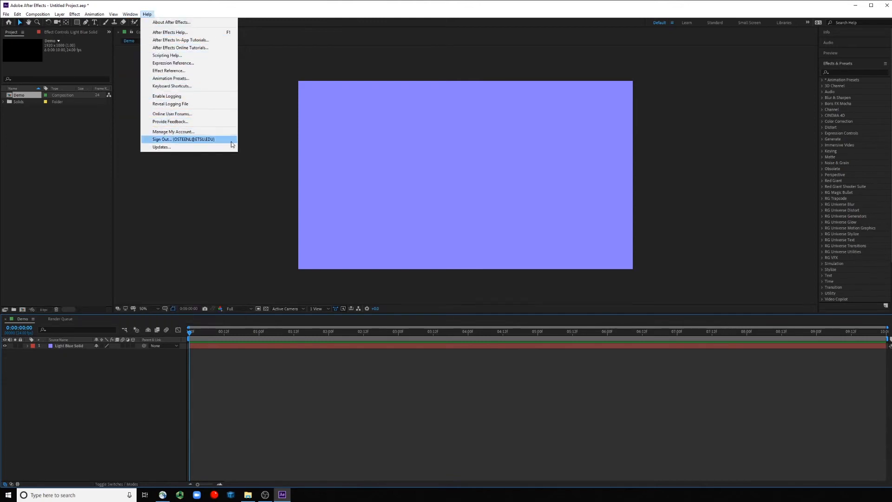
pyautogui.click(196, 18)
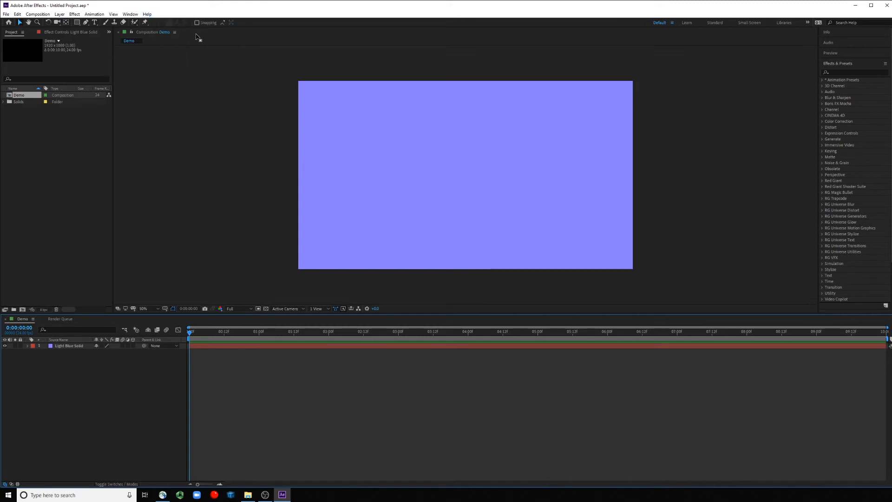
# Step: Inspect the project's Demo composition and the contents of its Solids folder, collapse the folder and return to the Demo timeline
pyautogui.click(48, 96)
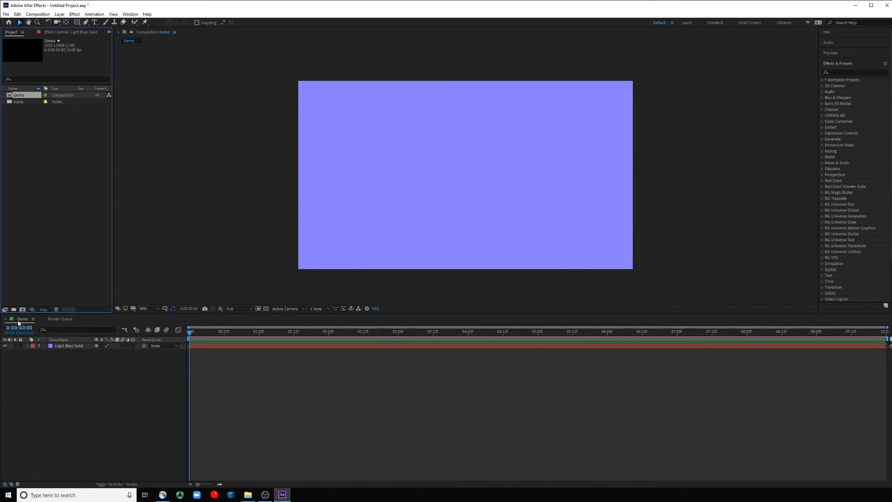
pyautogui.click(35, 437)
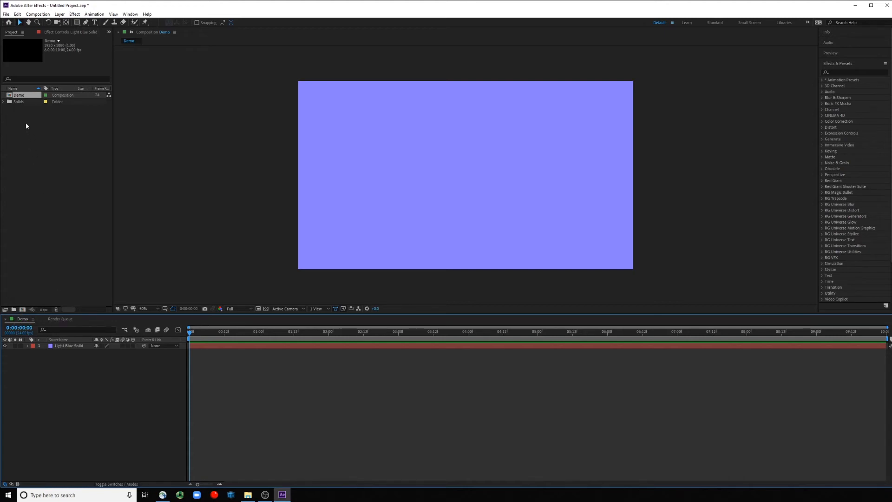
pyautogui.click(18, 101)
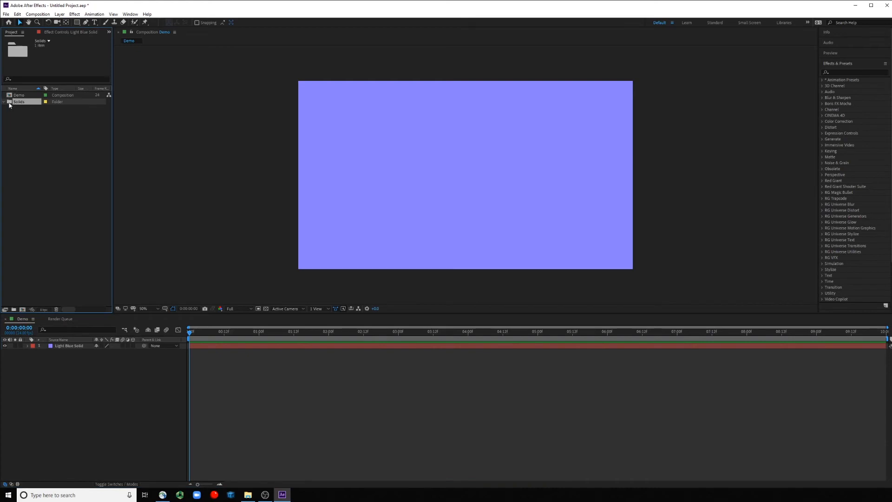
pyautogui.click(3, 102)
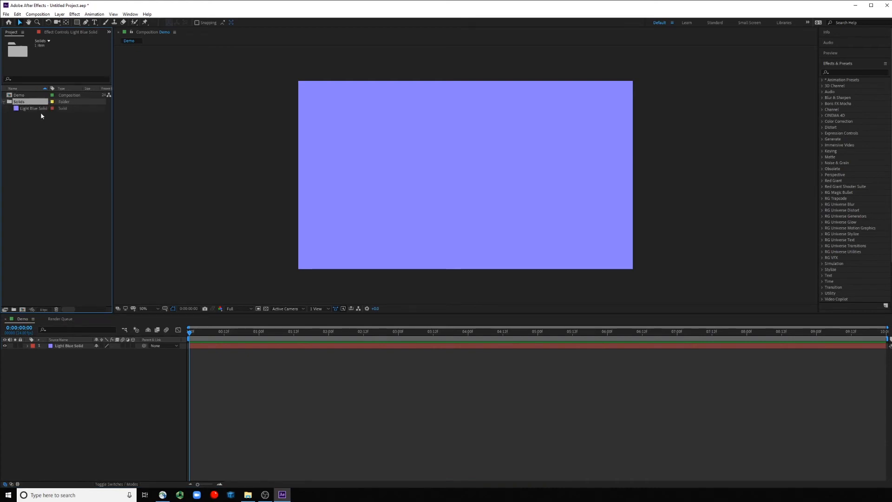
pyautogui.click(6, 103)
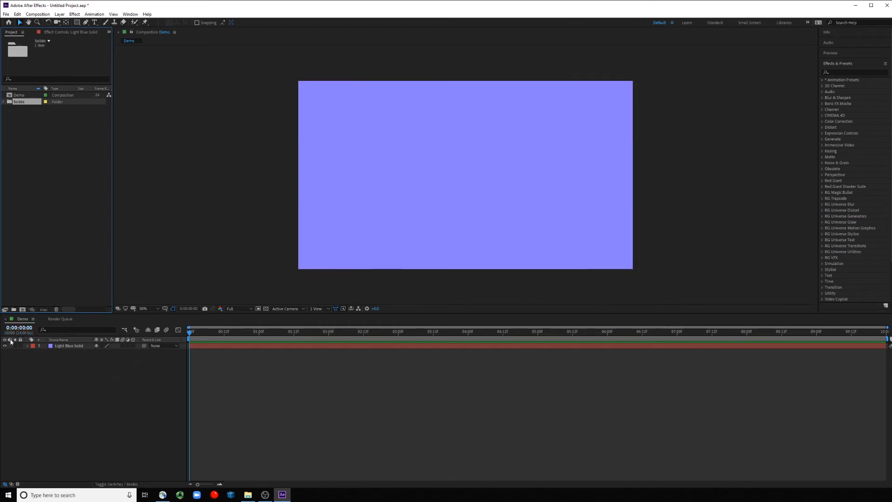
pyautogui.click(19, 321)
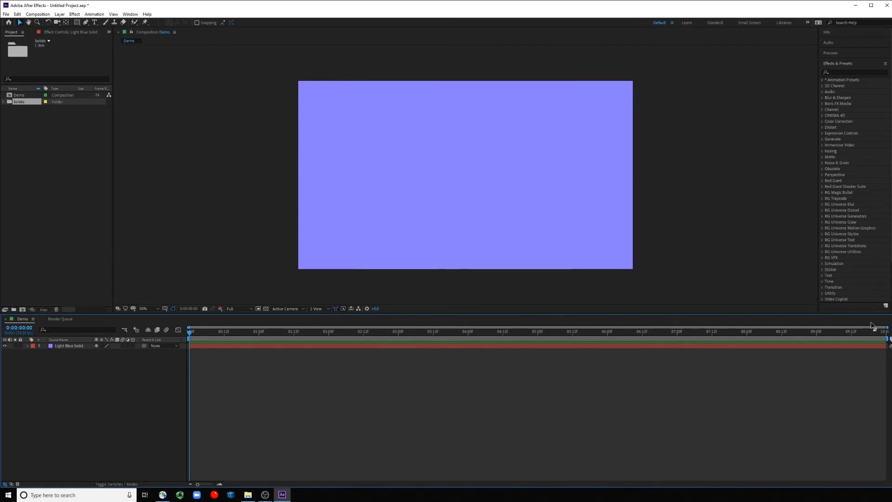
# Step: Close the Render Queue, and toggle the Light Blue Solid layer's visibility off and back on
pyautogui.click(43, 319)
pyautogui.click(5, 346)
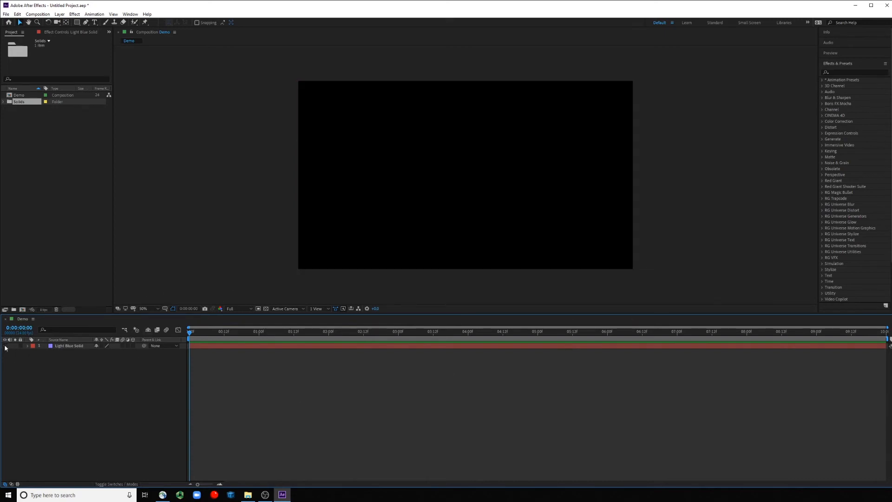
pyautogui.click(5, 346)
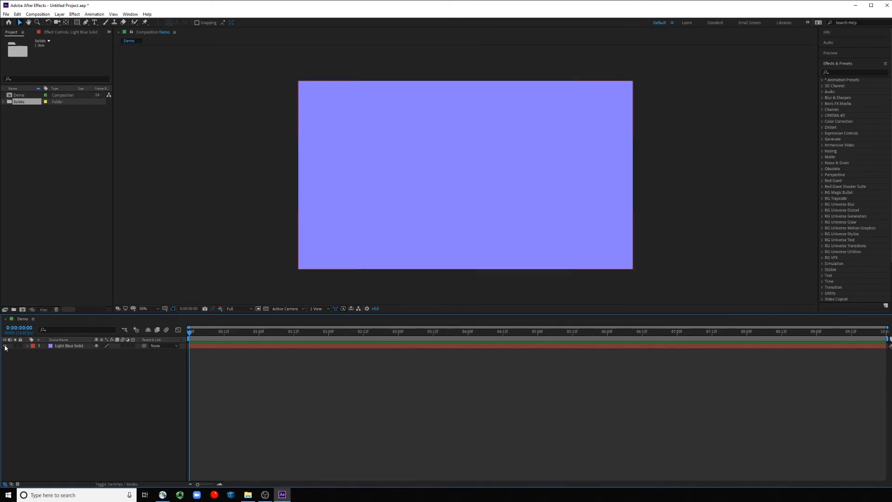
# Step: Lock the Light Blue Solid layer and unlock it again
pyautogui.click(67, 347)
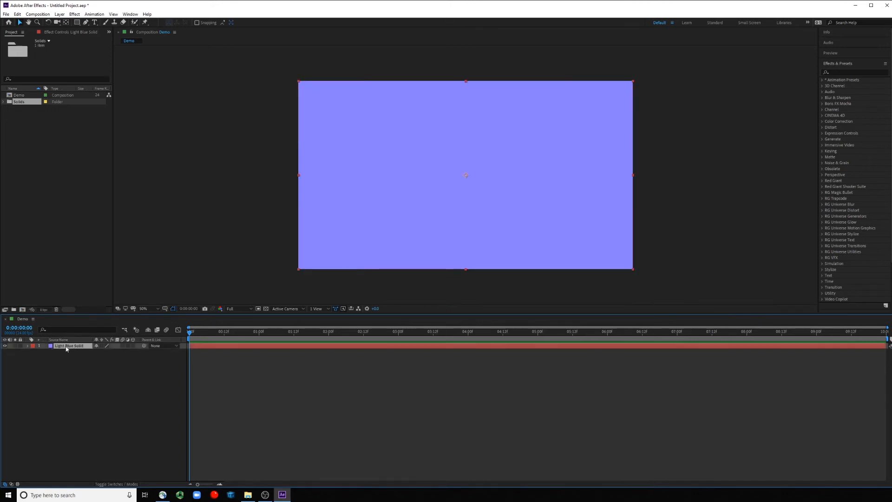
pyautogui.click(9, 347)
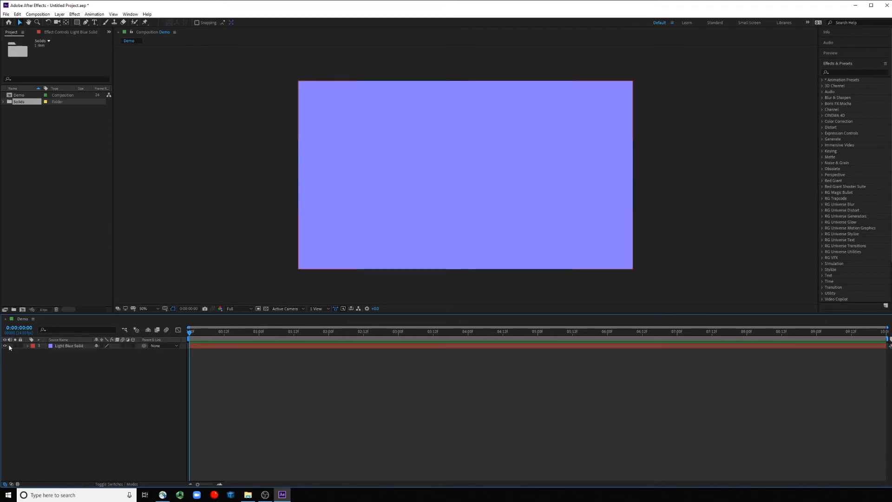
pyautogui.click(67, 347)
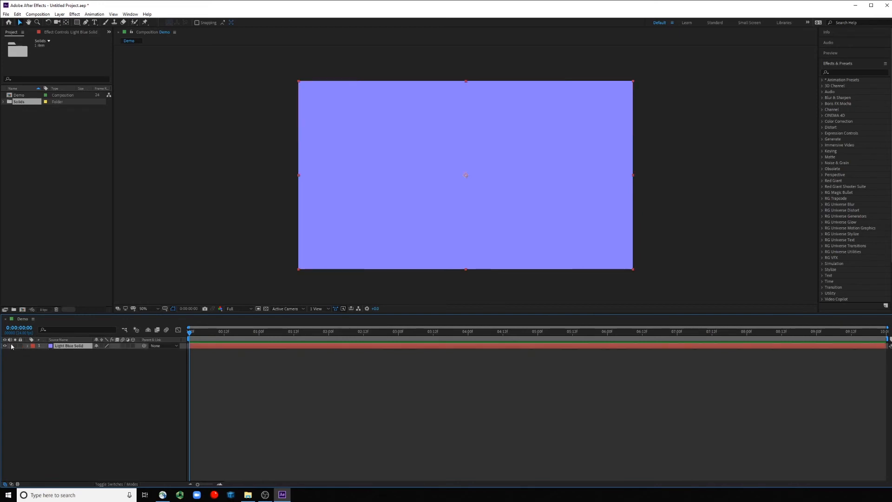
pyautogui.click(15, 346)
pyautogui.click(20, 346)
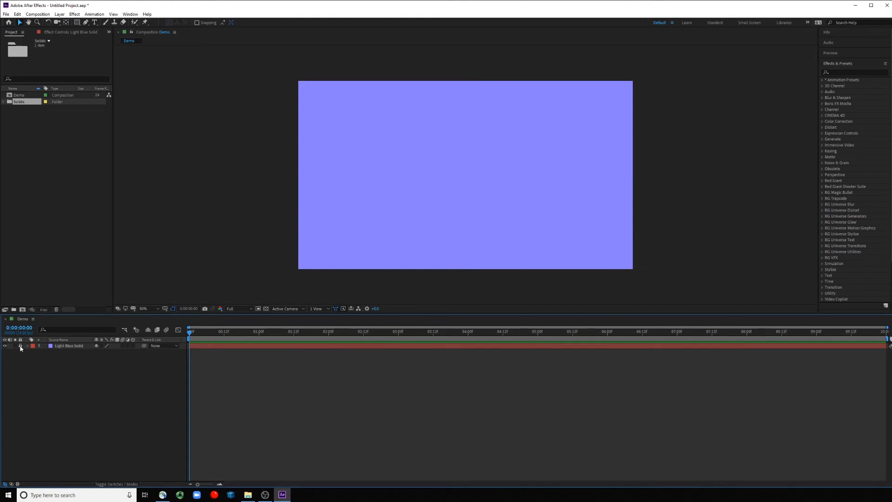
pyautogui.click(20, 346)
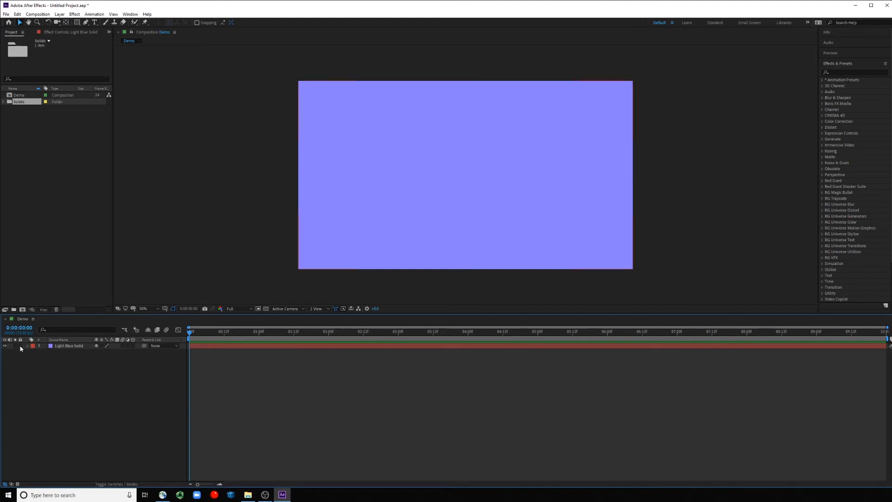
# Step: Apply the CC Lens effect from the Distort category to the Light Blue Solid layer
pyautogui.click(64, 347)
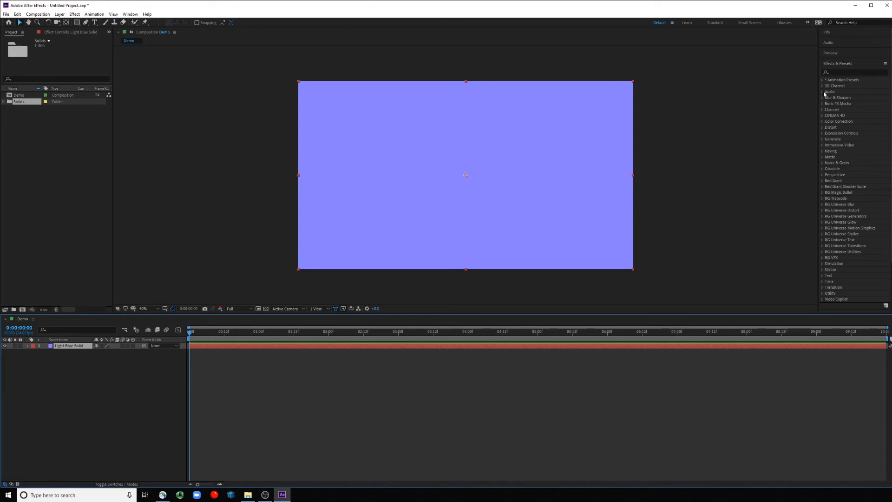
pyautogui.click(823, 128)
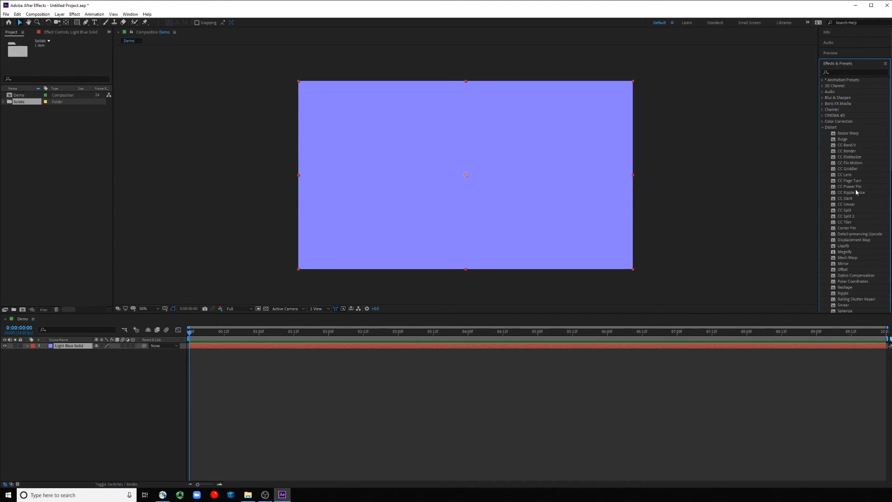
pyautogui.moveTo(845, 175); pyautogui.dragTo(482, 197)
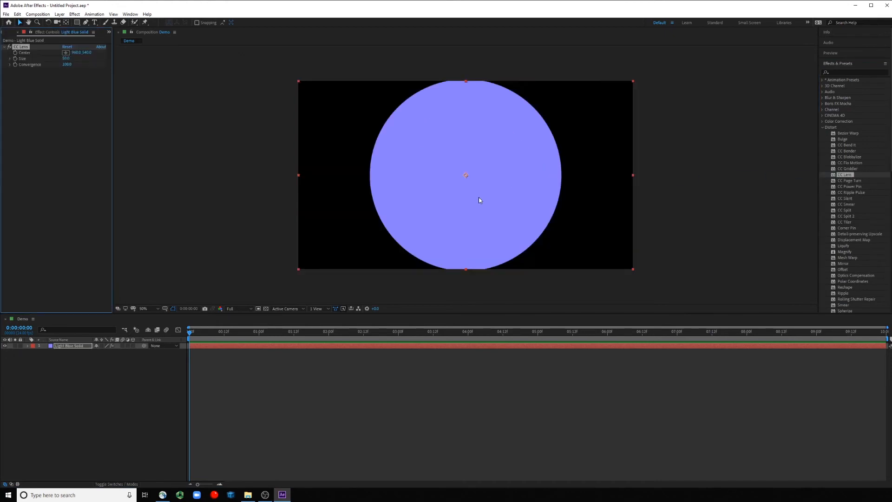
# Step: Toggle the Light Blue Solid layer's effects on and off several times, leaving them disabled
pyautogui.click(112, 347)
pyautogui.click(112, 347)
pyautogui.click(112, 347)
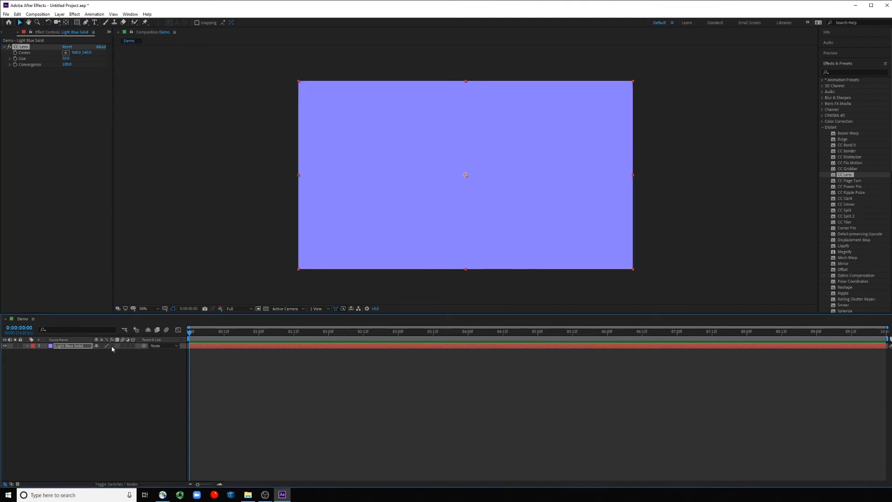
pyautogui.click(112, 347)
pyautogui.click(112, 347)
pyautogui.click(122, 346)
pyautogui.click(113, 346)
pyautogui.click(113, 346)
pyautogui.click(122, 346)
# Step: Collapse the Distort category, search the effects for "levels" and deselect the solid layer
pyautogui.click(823, 128)
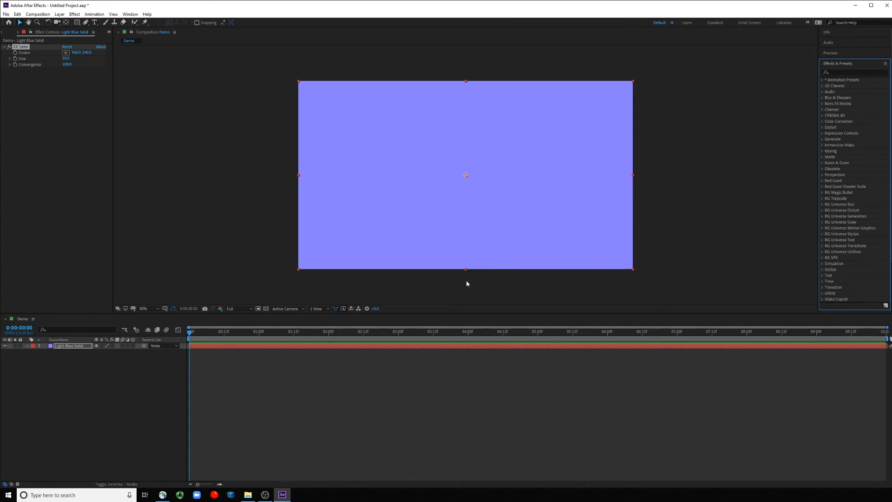
pyautogui.click(842, 73)
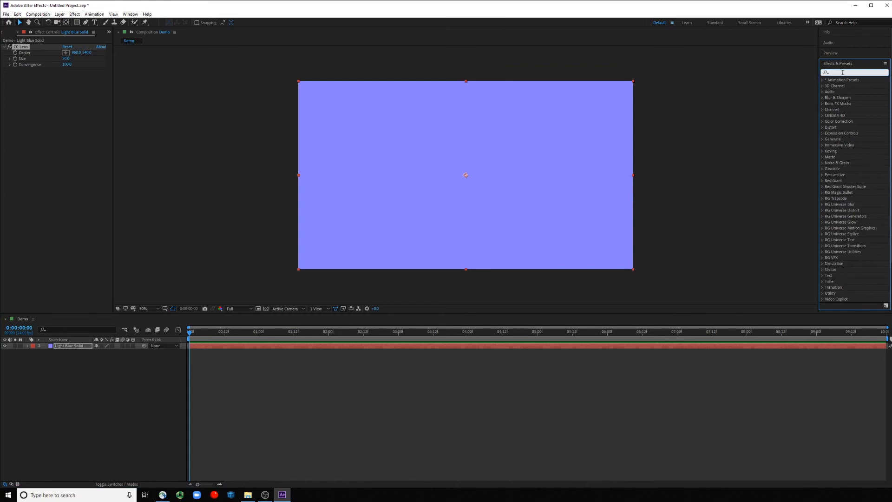
pyautogui.write('levels')
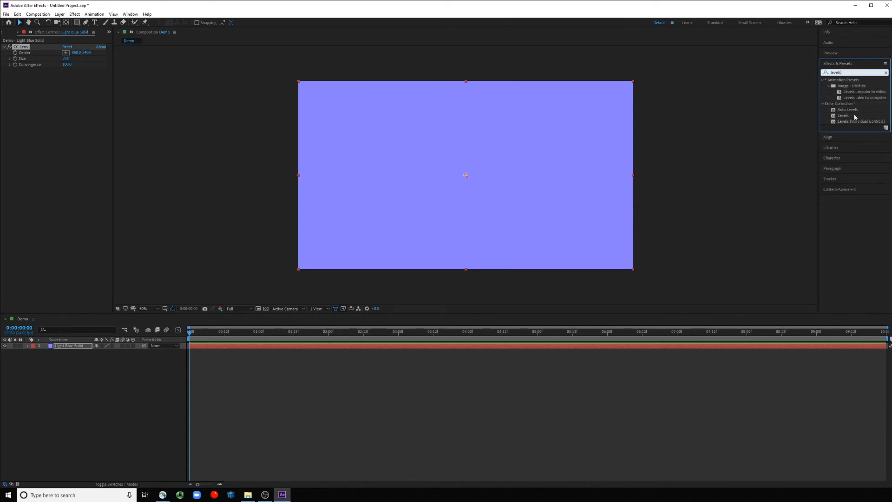
pyautogui.click(855, 118)
pyautogui.click(90, 385)
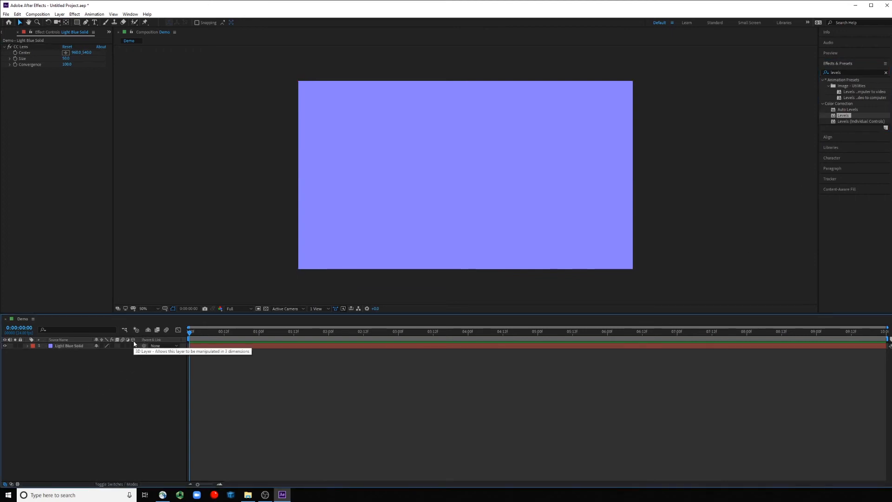
# Step: Make the Light Blue Solid a 3D layer and inspect its parenting choices, leaving the parent at None
pyautogui.click(133, 346)
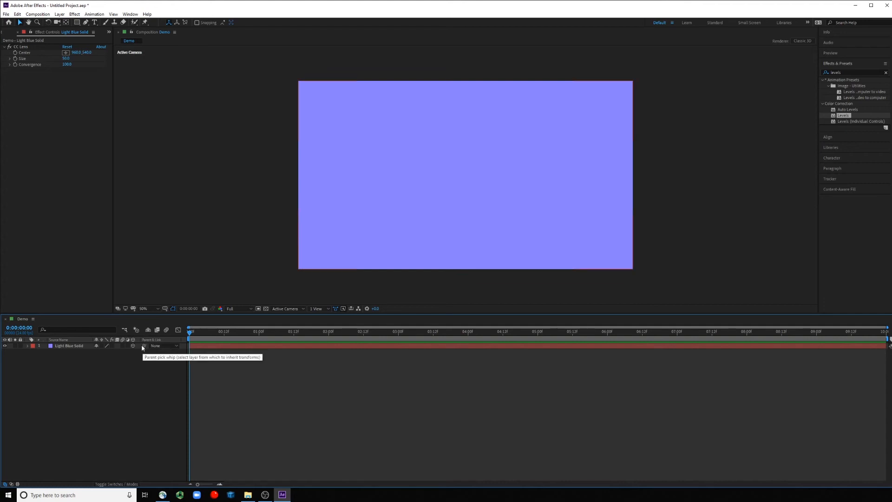
pyautogui.moveTo(144, 348); pyautogui.dragTo(19, 417)
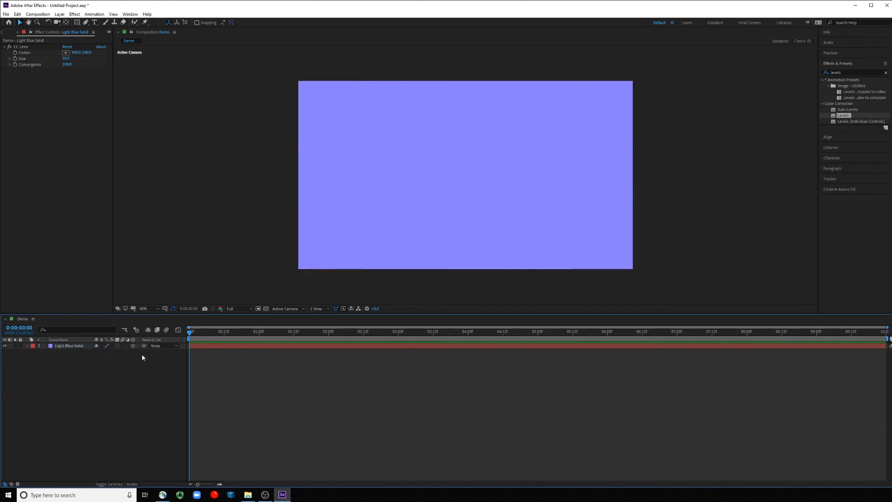
pyautogui.moveTo(143, 346); pyautogui.dragTo(46, 412)
pyautogui.moveTo(144, 346); pyautogui.dragTo(15, 442)
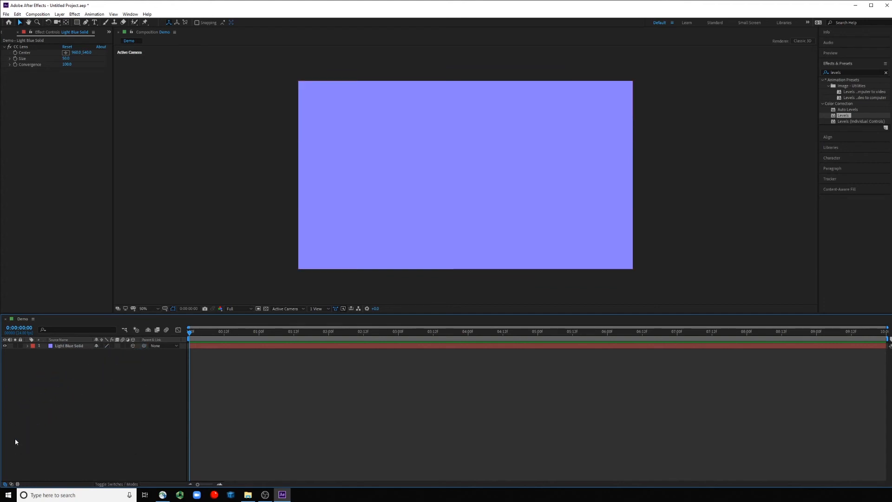
pyautogui.click(156, 346)
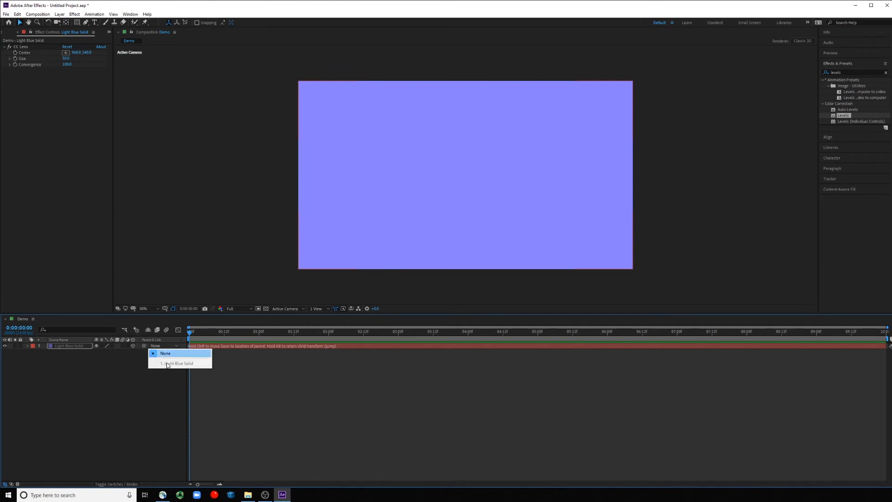
pyautogui.click(137, 395)
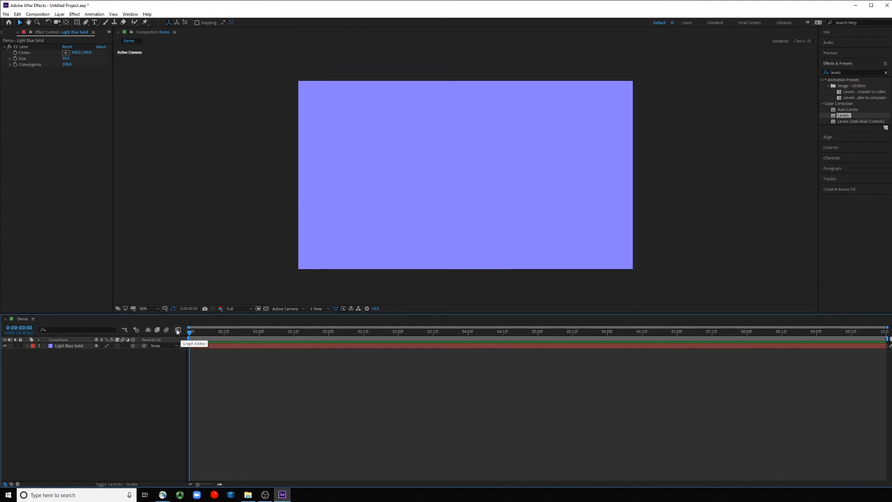
# Step: Show the preview settings and leave the current-time indicator at the start of the Demo timeline
pyautogui.moveTo(190, 332)
pyautogui.mouseDown()
pyautogui.moveTo(548, 340)
pyautogui.moveTo(189, 345)
pyautogui.mouseUp()
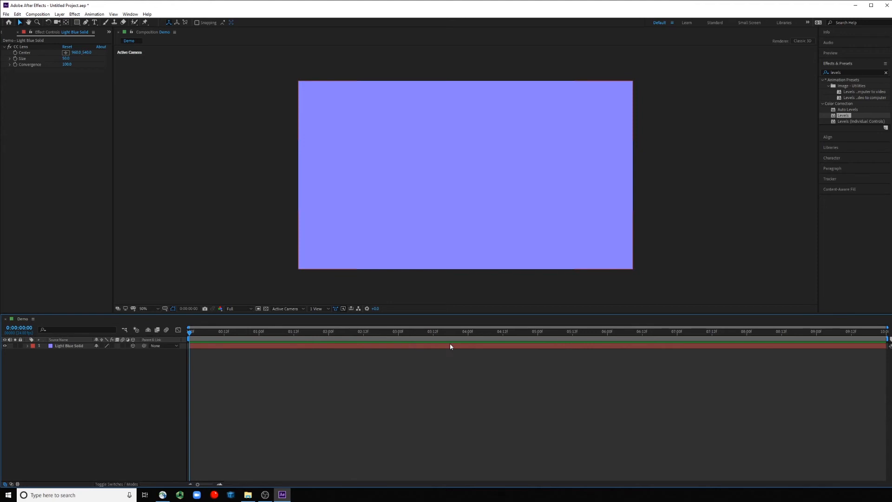
pyautogui.click(844, 54)
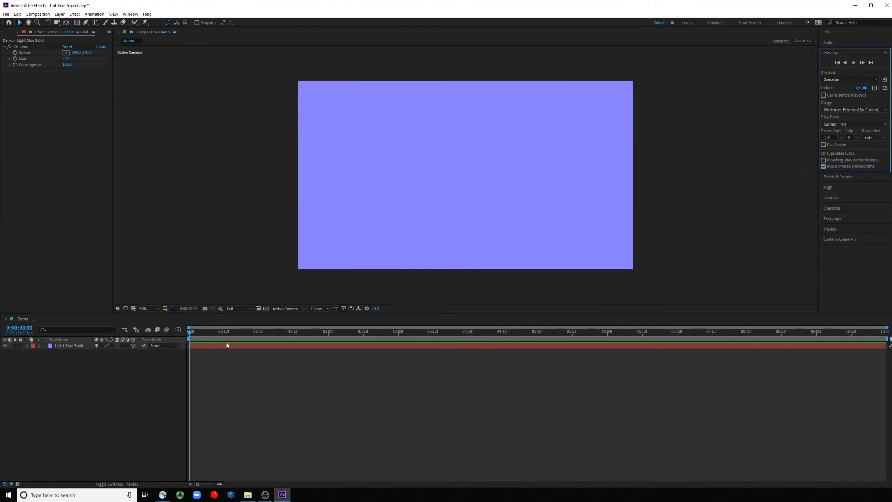
pyautogui.moveTo(189, 334)
pyautogui.mouseDown()
pyautogui.moveTo(521, 339)
pyautogui.moveTo(188, 343)
pyautogui.mouseUp()
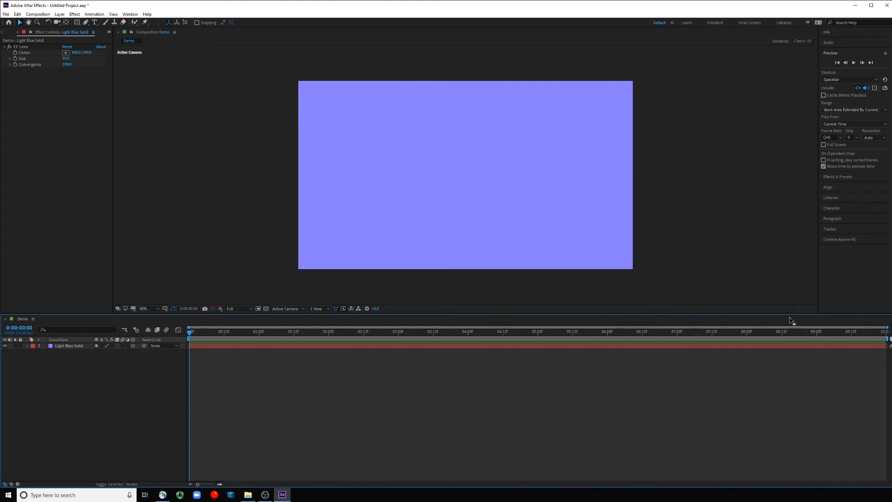
# Step: Delete the CC Lens effect from the Light Blue Solid layer and return to the project contents
pyautogui.click(7, 33)
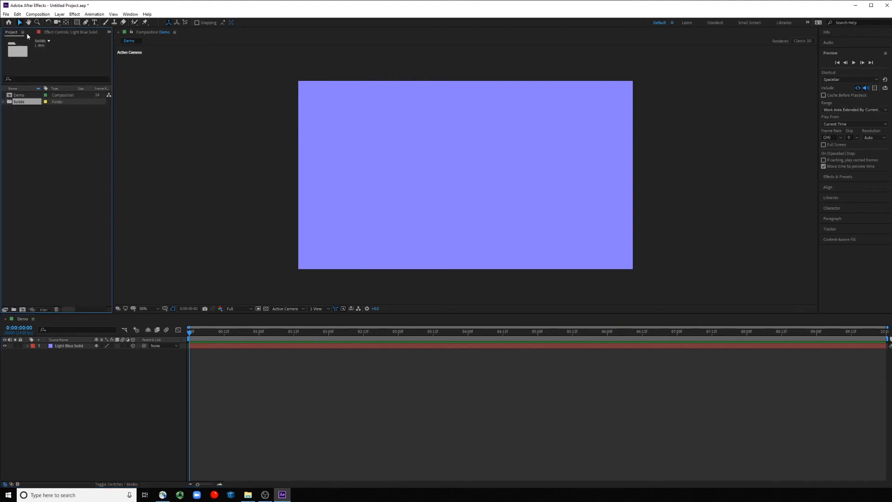
pyautogui.click(55, 32)
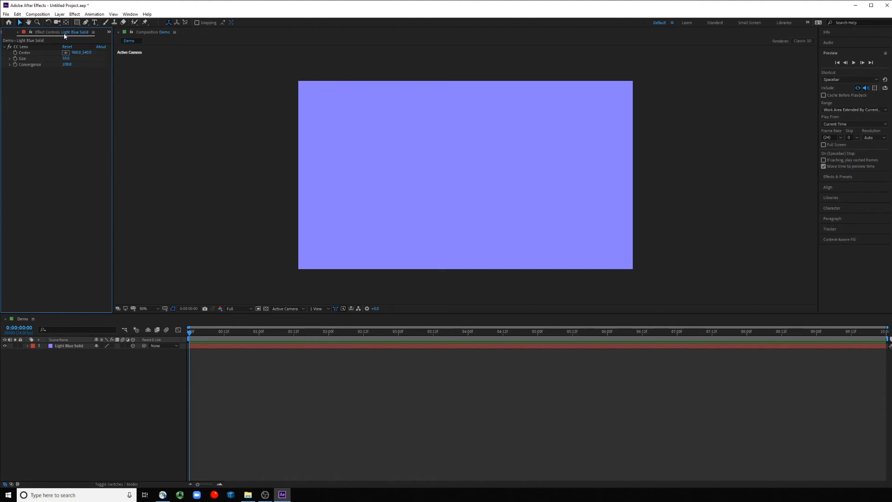
pyautogui.click(25, 46)
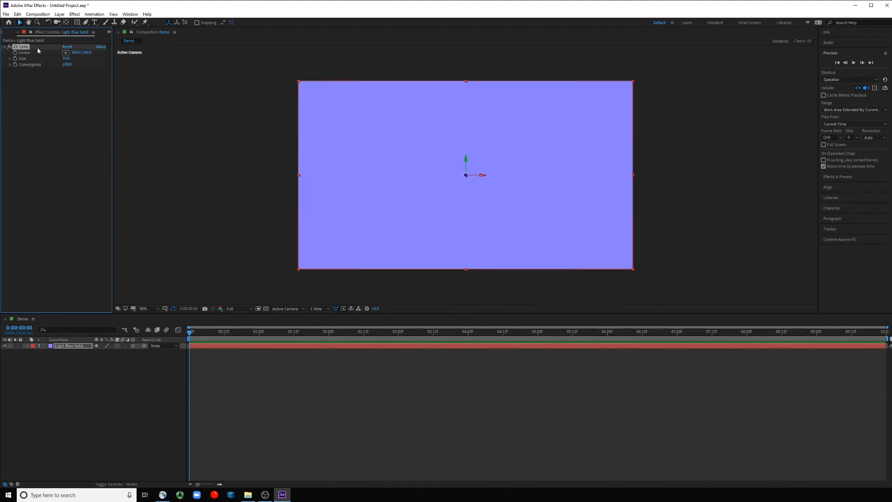
pyautogui.press('Delete')
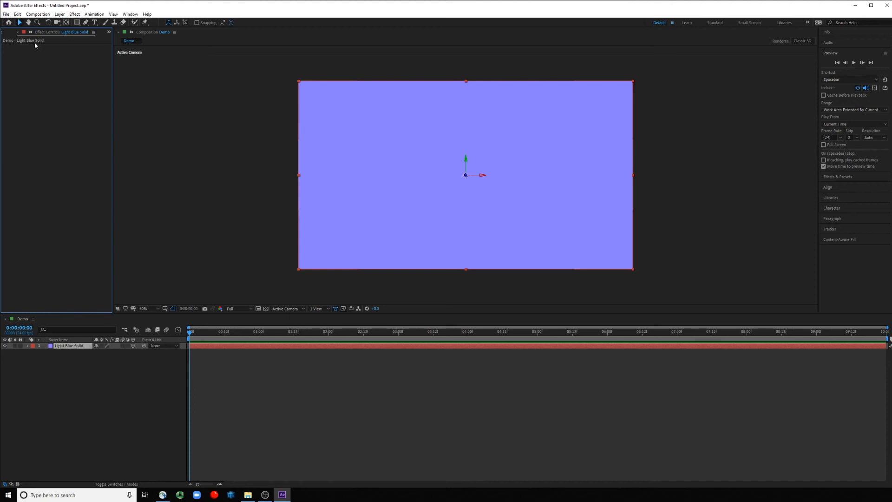
pyautogui.click(109, 31)
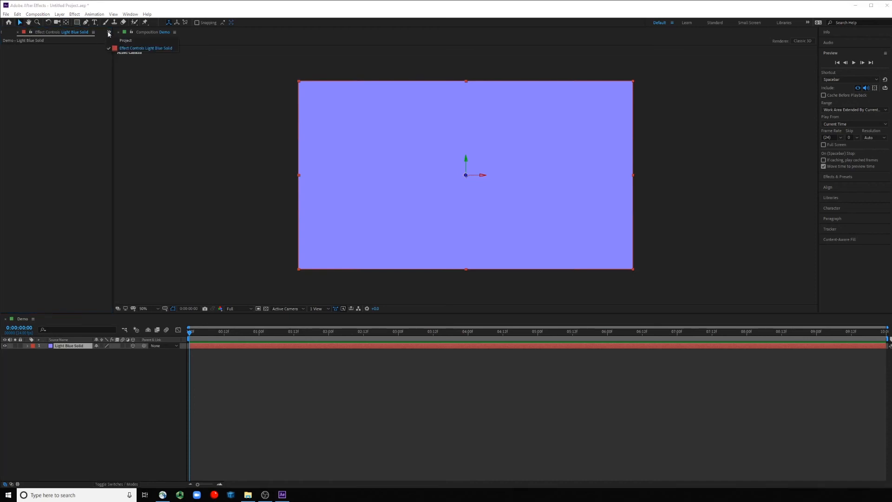
pyautogui.click(124, 42)
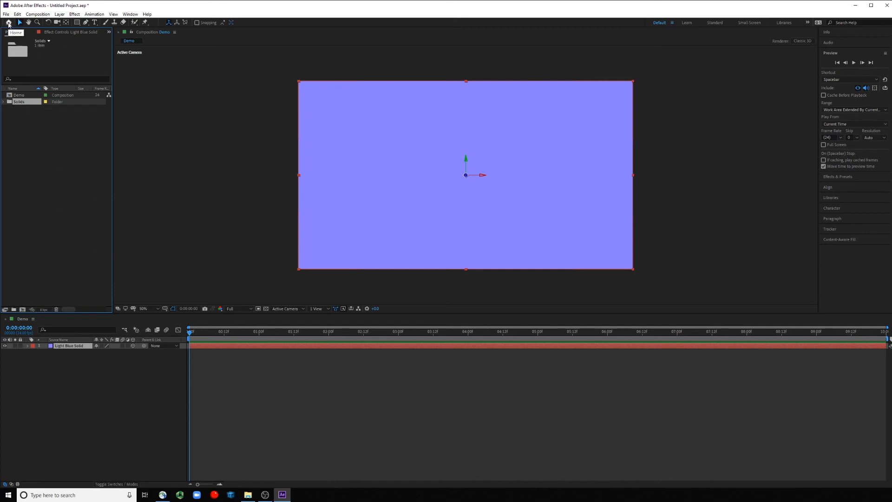
# Step: Open and close the Home screen, then try moving the solid within the composition and undo the move
pyautogui.click(8, 23)
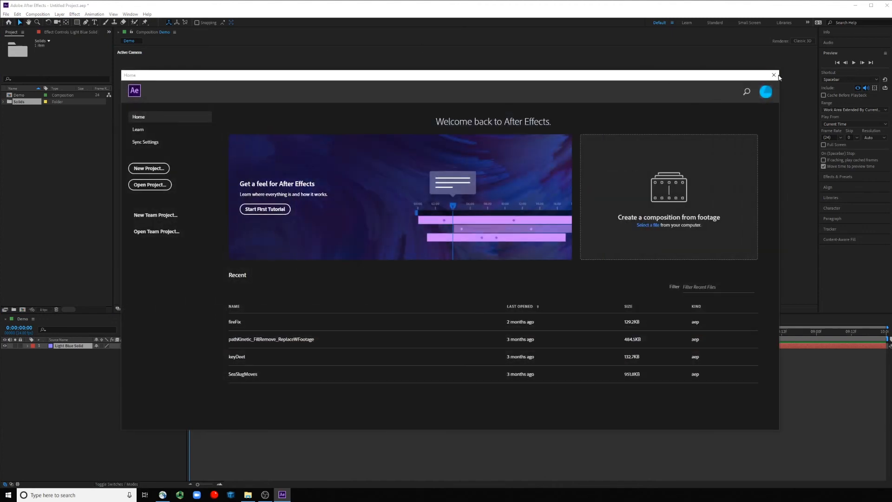
pyautogui.click(774, 75)
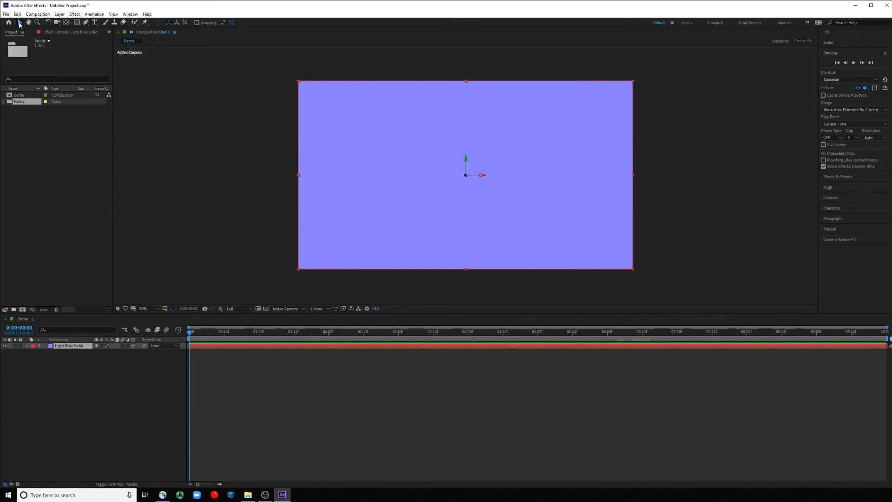
pyautogui.moveTo(407, 178); pyautogui.dragTo(428, 148)
pyautogui.hotkey('ctrl', 'z')
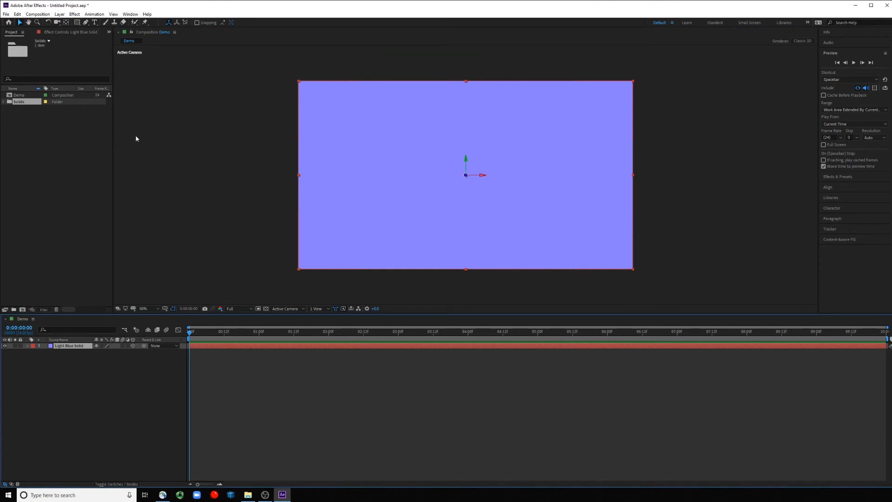
# Step: Pan the composition view slightly with the Hand tool and zoom in to 400%
pyautogui.click(28, 22)
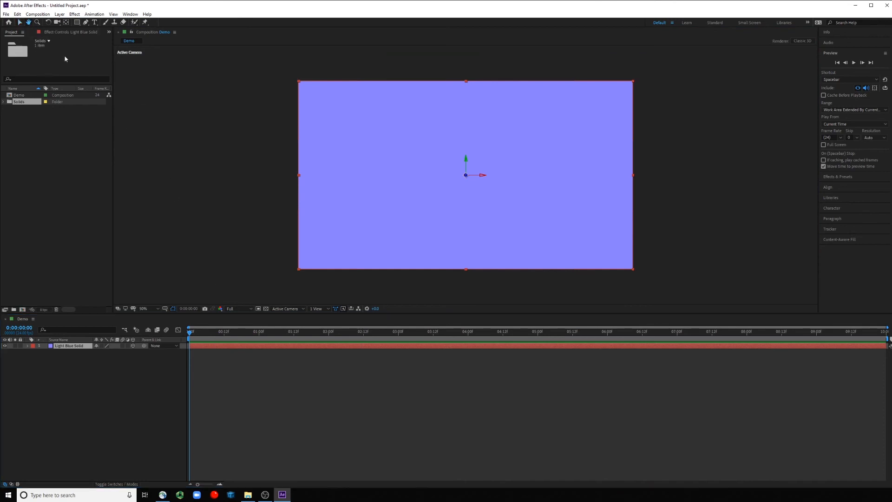
pyautogui.moveTo(381, 151)
pyautogui.mouseDown()
pyautogui.moveTo(373, 164)
pyautogui.moveTo(414, 92)
pyautogui.moveTo(261, 118)
pyautogui.moveTo(411, 146)
pyautogui.moveTo(371, 147)
pyautogui.moveTo(387, 145)
pyautogui.mouseUp()
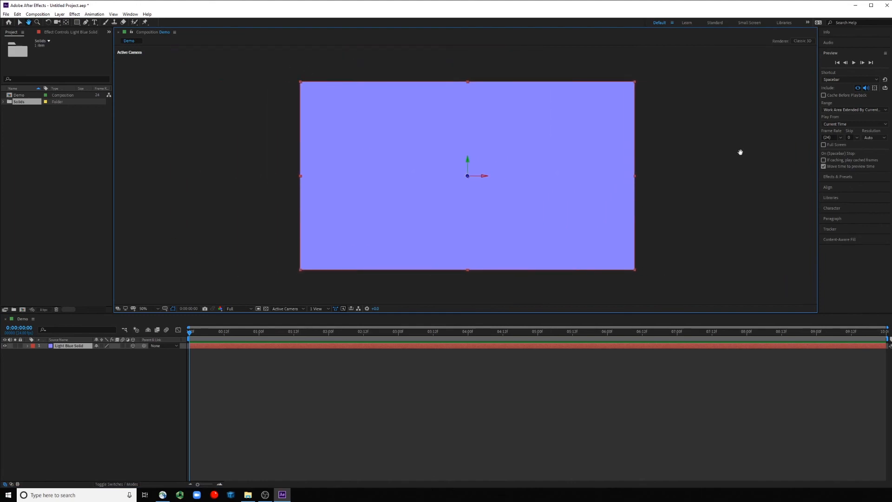
pyautogui.scroll(4, 350, 247)
pyautogui.scroll(-2, 324, 259)
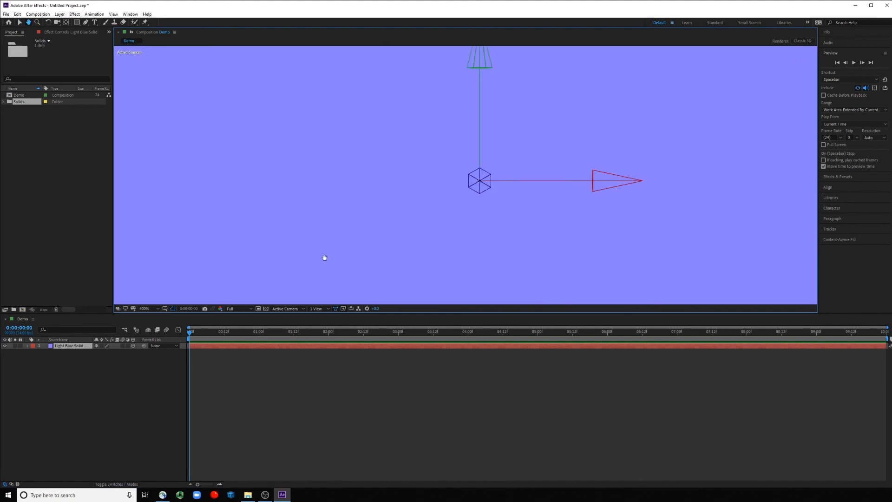
# Step: Pan around the Light Blue Solid with the Hand tool and zoom the composition view out to 50%
pyautogui.moveTo(278, 264); pyautogui.dragTo(533, 77)
pyautogui.moveTo(305, 219); pyautogui.dragTo(585, 126)
pyautogui.moveTo(359, 227); pyautogui.dragTo(440, 148)
pyautogui.moveTo(648, 192); pyautogui.dragTo(309, 185)
pyautogui.moveTo(534, 160); pyautogui.dragTo(288, 179)
pyautogui.moveTo(498, 186); pyautogui.dragTo(230, 180)
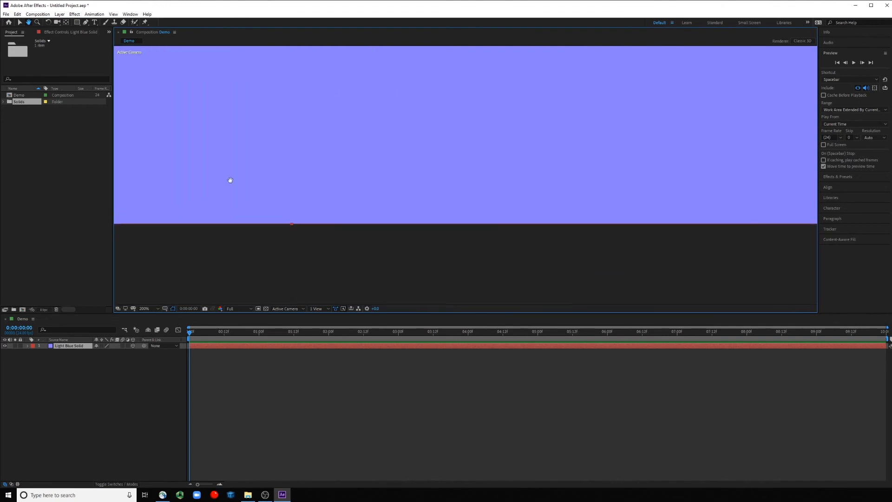
pyautogui.moveTo(520, 160); pyautogui.dragTo(232, 190)
pyautogui.scroll(-7, 516, 140)
pyautogui.scroll(6, 407, 149)
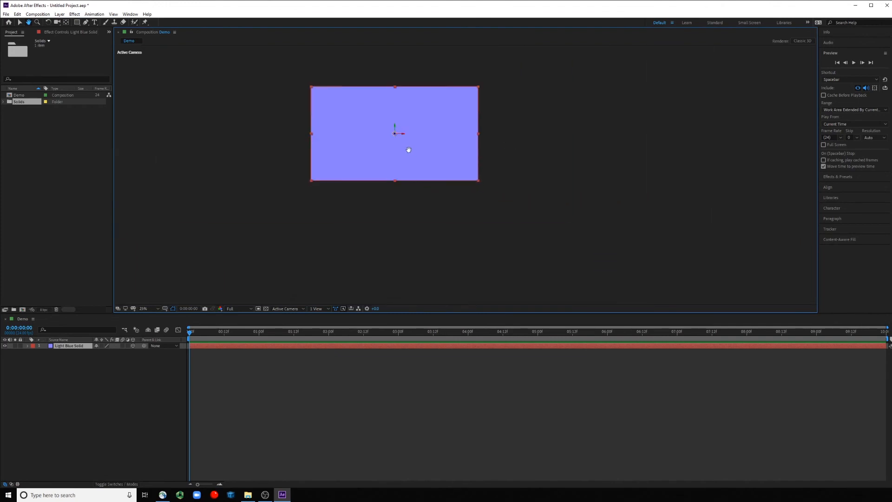
pyautogui.moveTo(372, 156); pyautogui.dragTo(645, 288)
pyautogui.scroll(-1, 530, 211)
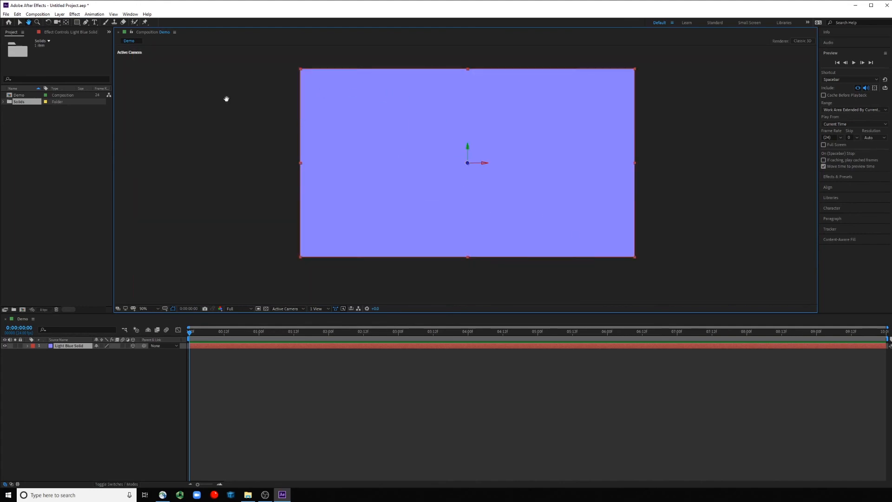
# Step: Magnify the composition to 1600% with the Zoom tool, reduce it back to 50%, and recentre the solid
pyautogui.click(37, 23)
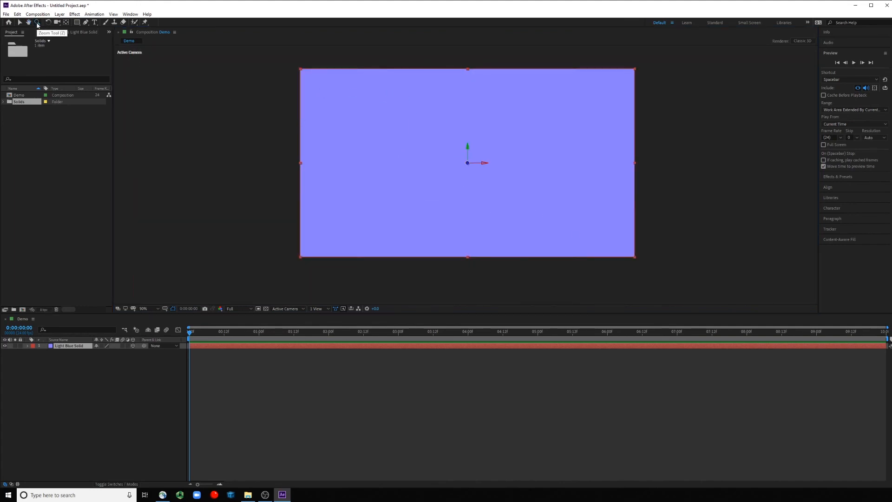
pyautogui.moveTo(389, 158); pyautogui.dragTo(384, 156)
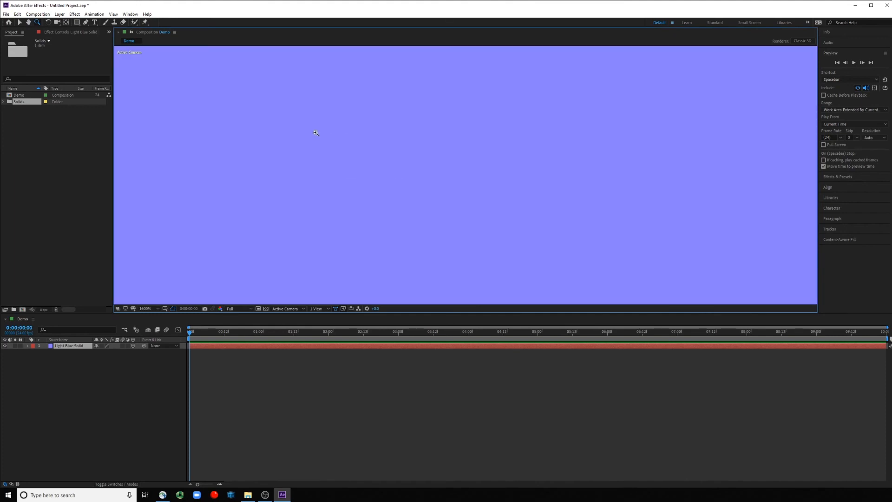
pyautogui.keyDown('alt'); pyautogui.click(367, 207); pyautogui.keyUp('alt')
pyautogui.keyDown('alt'); pyautogui.click(367, 206); pyautogui.keyUp('alt')
pyautogui.keyDown('alt'); pyautogui.click(367, 206); pyautogui.keyUp('alt')
pyautogui.press('h')
pyautogui.moveTo(410, 218); pyautogui.dragTo(399, 149)
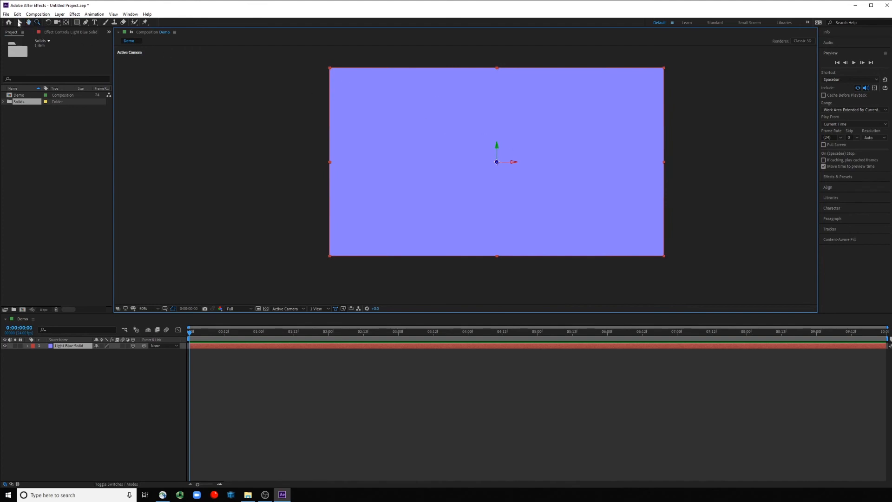
# Step: Return to the Selection tool and switch the Light Blue Solid's 3D state off and back on
pyautogui.click(19, 23)
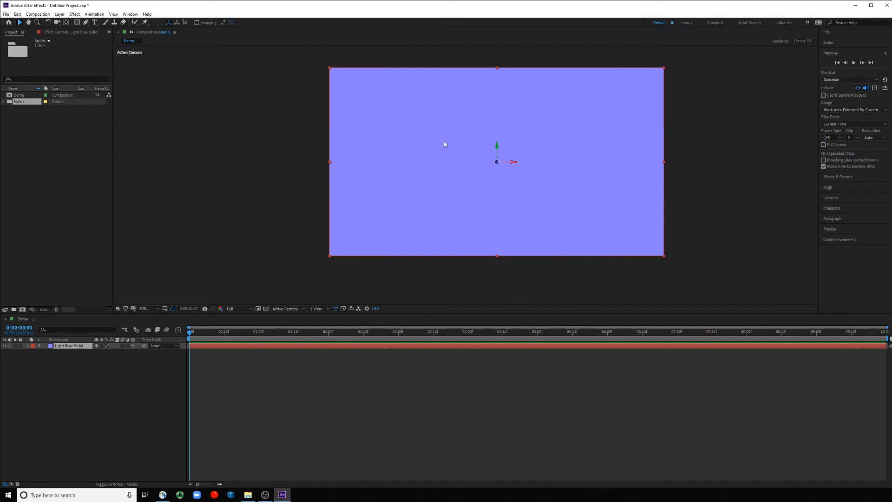
pyautogui.click(133, 346)
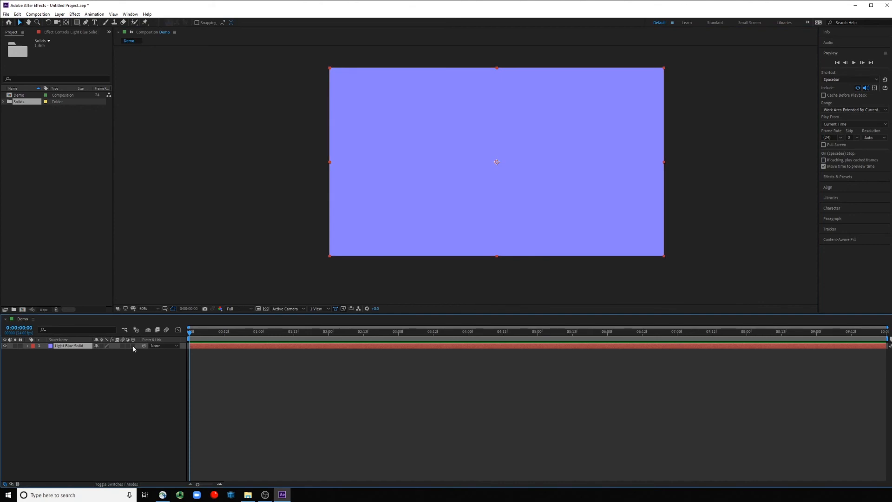
pyautogui.click(133, 346)
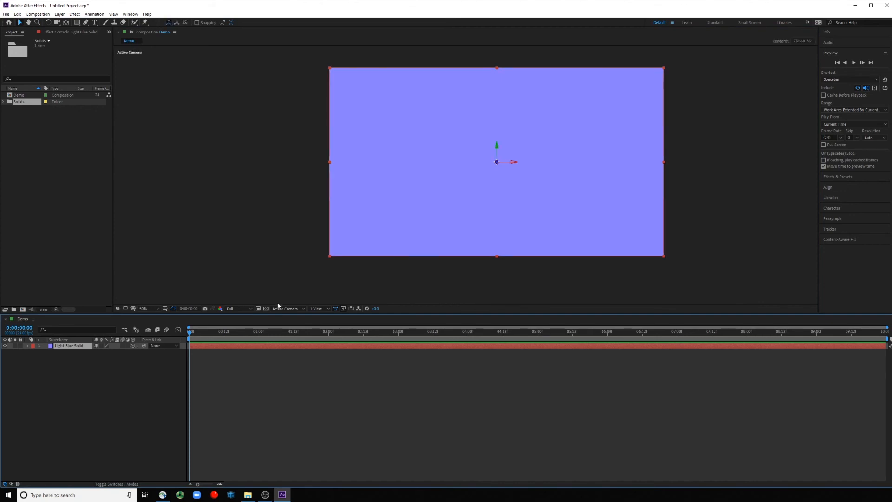
# Step: Try rotating the 3D Light Blue Solid with the Rotation tool and undo the rotation
pyautogui.click(48, 22)
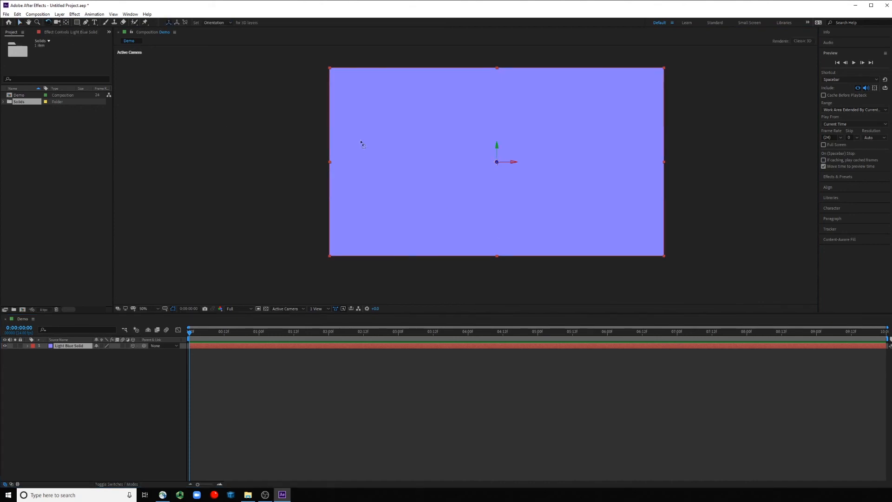
pyautogui.moveTo(505, 146); pyautogui.dragTo(466, 201)
pyautogui.hotkey('ctrl', 'z')
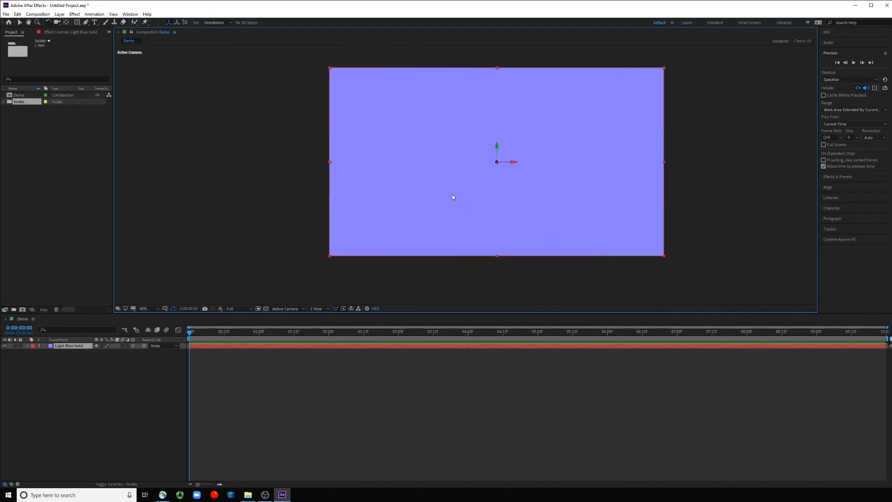
# Step: Turn off 3D for the Light Blue Solid and try rotating it as a 2D layer
pyautogui.click(133, 346)
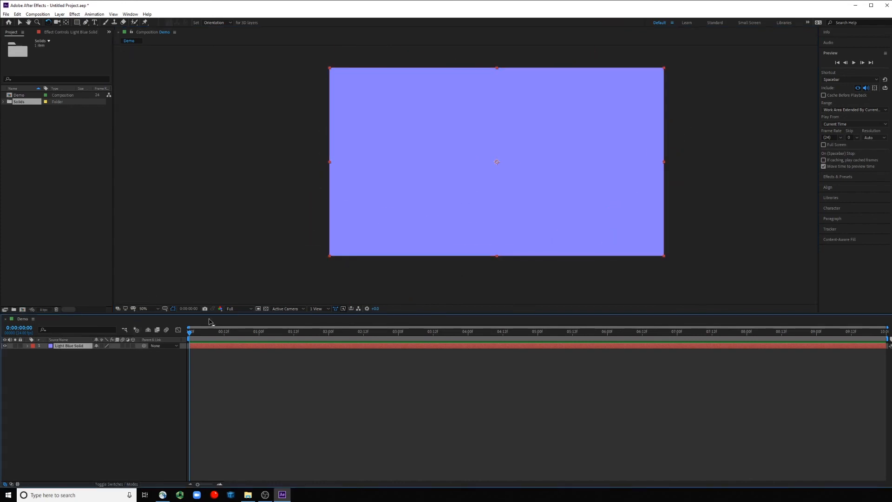
pyautogui.moveTo(396, 140); pyautogui.dragTo(483, 192)
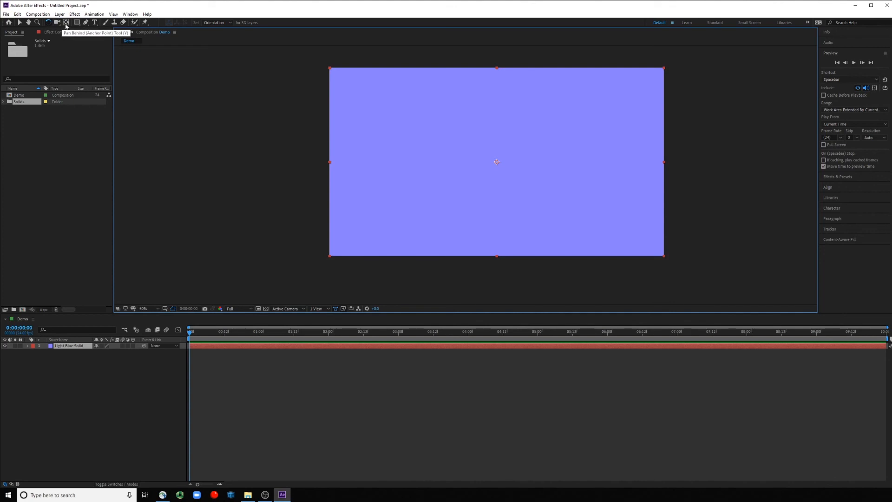
# Step: Draw three separate rectangular masks on the Light Blue Solid with the Rectangle tool
pyautogui.click(66, 22)
pyautogui.press('.')
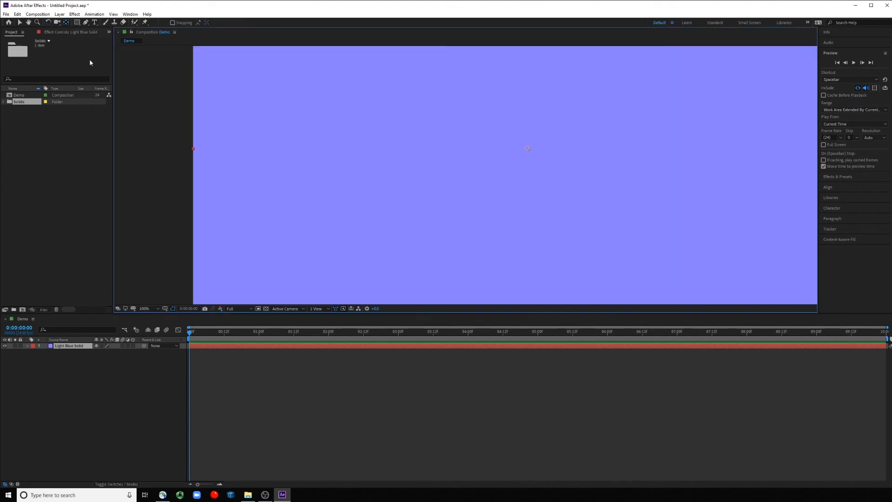
pyautogui.click(78, 22)
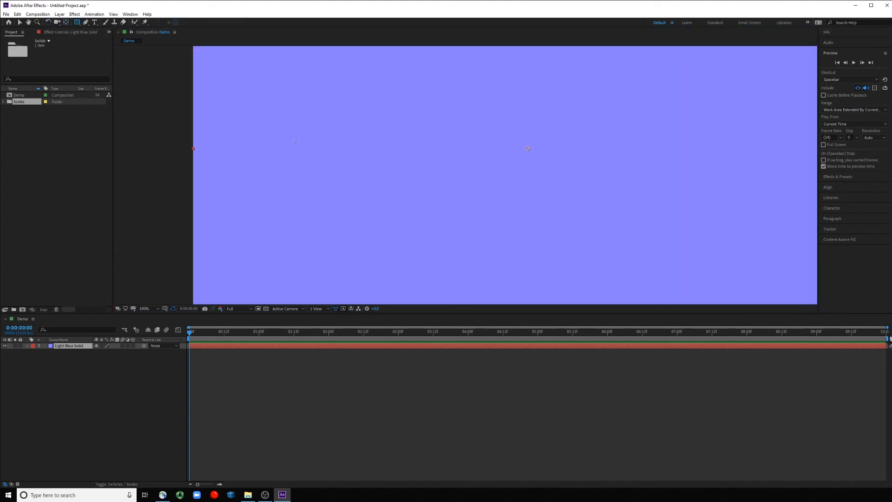
pyautogui.moveTo(336, 102); pyautogui.dragTo(392, 160)
pyautogui.moveTo(496, 150); pyautogui.dragTo(564, 217)
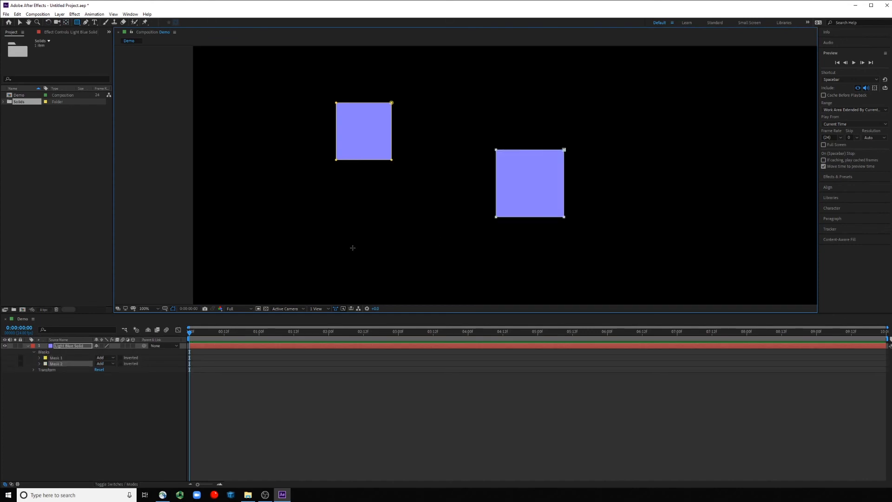
pyautogui.moveTo(353, 249); pyautogui.dragTo(438, 301)
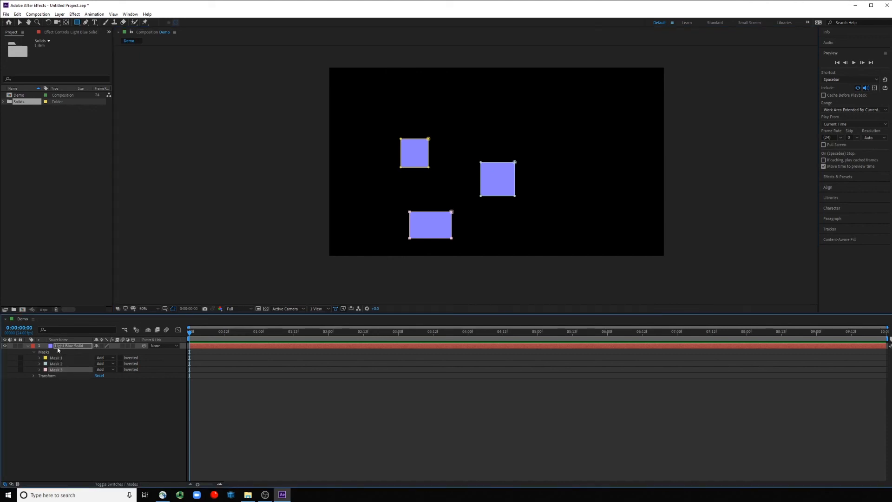
# Step: Delete all masks from the Light Blue Solid
pyautogui.click(76, 346)
pyautogui.click(58, 354)
pyautogui.press('Delete')
# Step: With no layer selected, draw three red rectangles of different sizes on one new shape layer
pyautogui.click(70, 385)
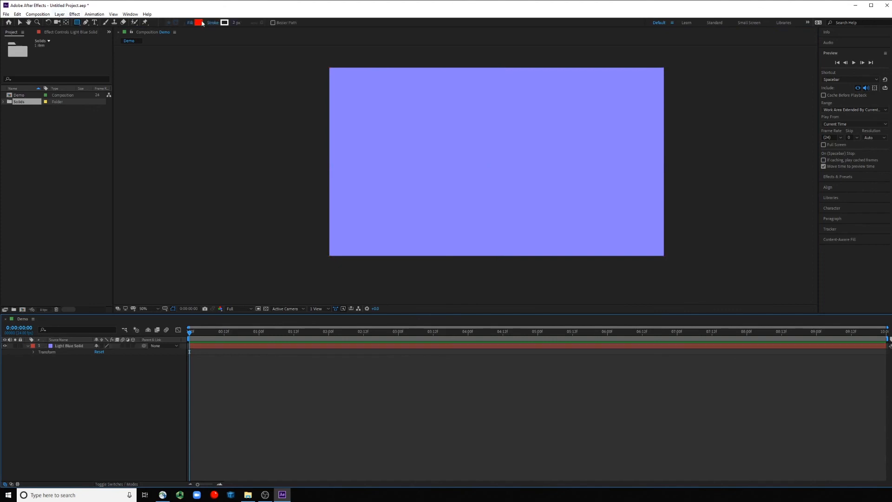
pyautogui.moveTo(409, 107); pyautogui.dragTo(438, 136)
pyautogui.moveTo(470, 178); pyautogui.dragTo(534, 216)
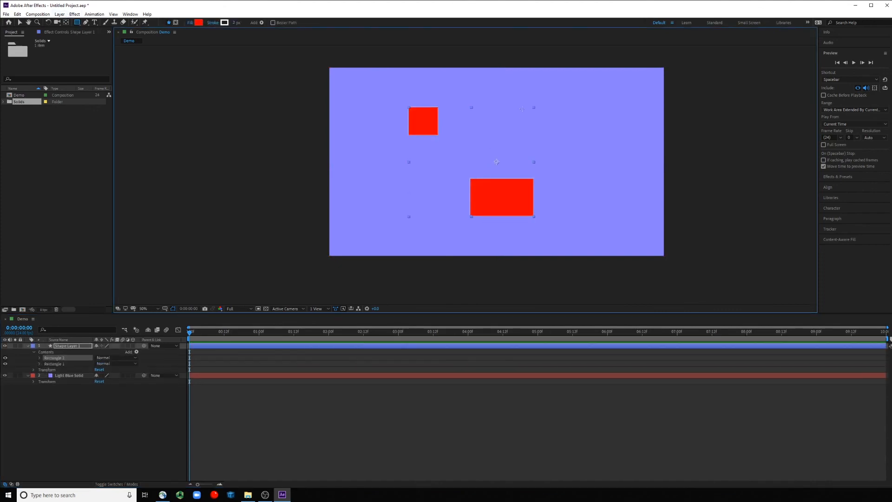
pyautogui.moveTo(507, 99); pyautogui.dragTo(554, 156)
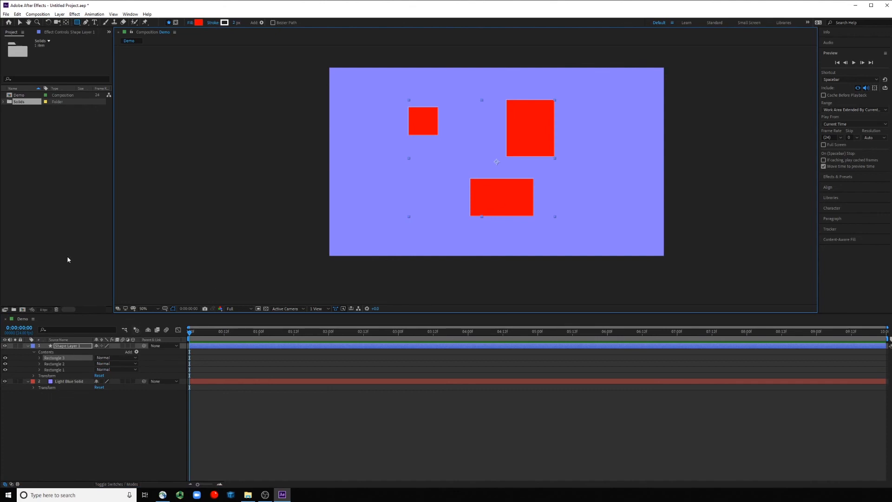
# Step: Draw three rectangular masks on the Light Blue Solid in the gaps around the red rectangles
pyautogui.click(65, 382)
pyautogui.moveTo(362, 210); pyautogui.dragTo(392, 179)
pyautogui.moveTo(460, 136); pyautogui.dragTo(485, 161)
pyautogui.moveTo(579, 159); pyautogui.dragTo(627, 214)
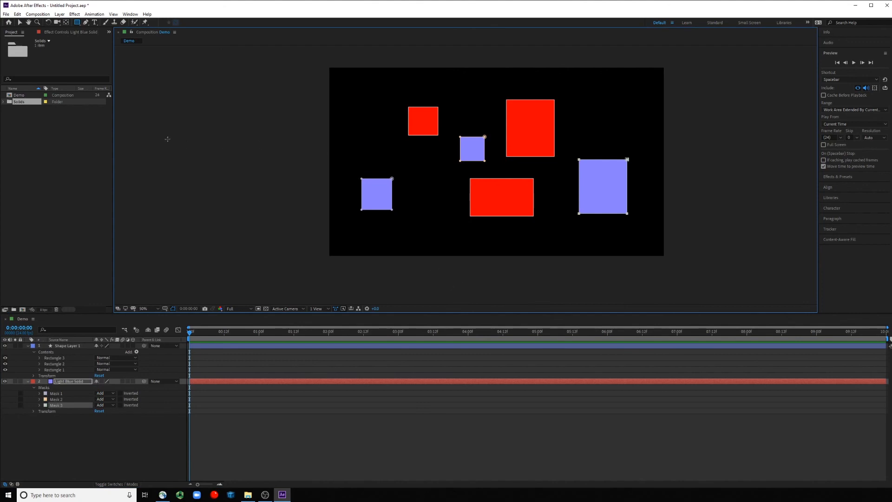
# Step: With no layer selected, draw a closed curved red shape with the Pen tool in the composition's upper-left area
pyautogui.click(86, 22)
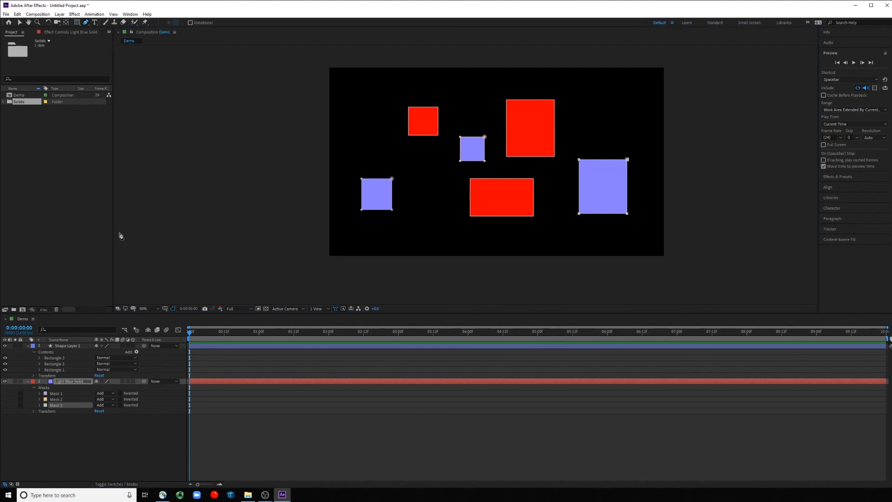
pyautogui.click(78, 381)
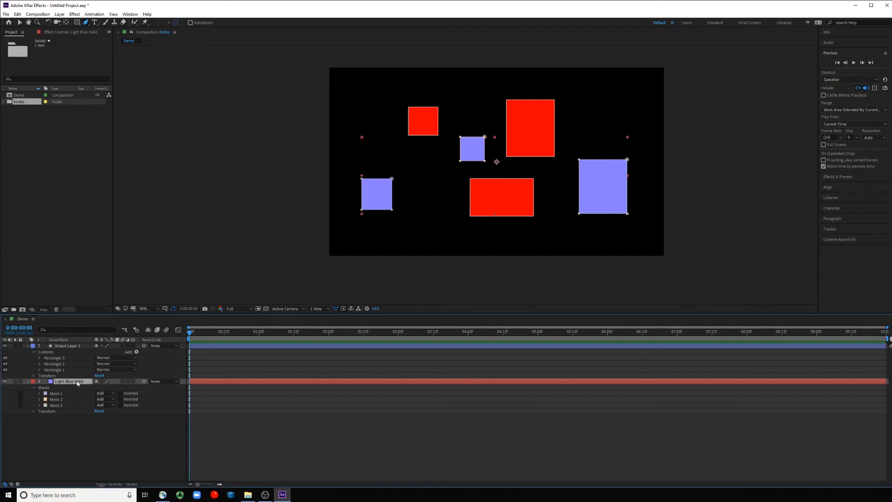
pyautogui.click(68, 346)
pyautogui.click(76, 437)
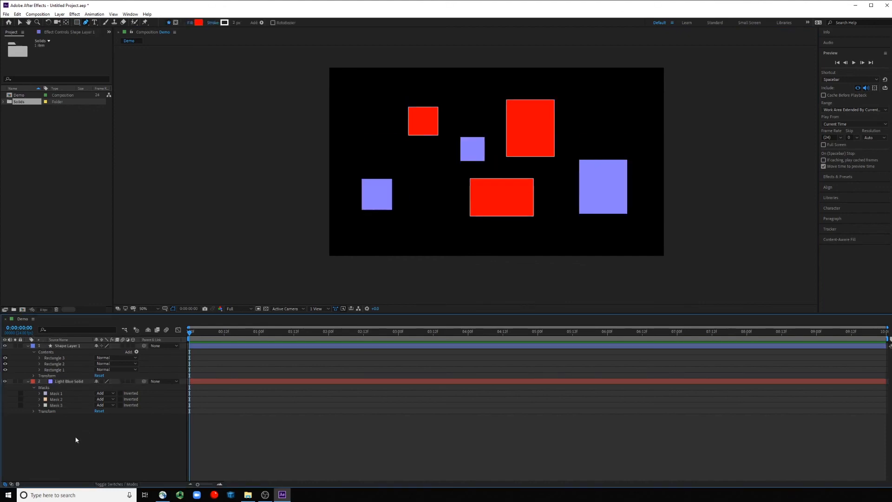
pyautogui.moveTo(360, 126); pyautogui.dragTo(359, 104)
pyautogui.moveTo(376, 95); pyautogui.dragTo(385, 96)
pyautogui.moveTo(395, 107)
pyautogui.mouseDown()
pyautogui.moveTo(399, 128)
pyautogui.moveTo(385, 157)
pyautogui.moveTo(369, 162)
pyautogui.mouseUp()
pyautogui.moveTo(349, 153)
pyautogui.mouseDown()
pyautogui.moveTo(343, 122)
pyautogui.moveTo(371, 142)
pyautogui.moveTo(378, 124)
pyautogui.moveTo(366, 114)
pyautogui.mouseUp()
pyautogui.moveTo(360, 126); pyautogui.dragTo(353, 77)
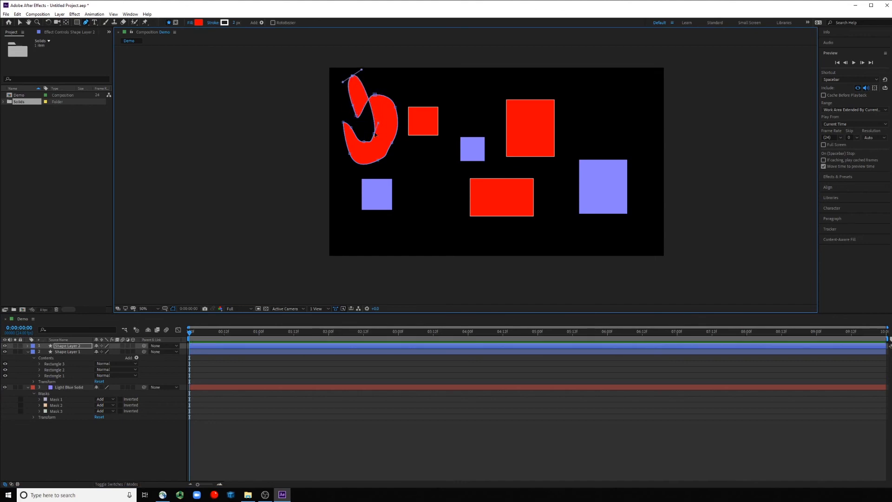
pyautogui.moveTo(378, 123); pyautogui.dragTo(384, 173)
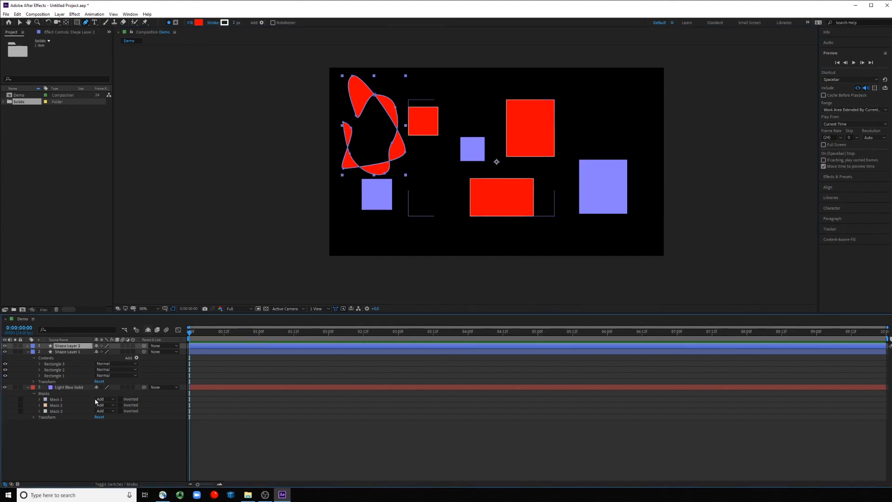
# Step: Draw a closed rounded Pen mask on the Light Blue Solid above its largest square mask
pyautogui.click(72, 388)
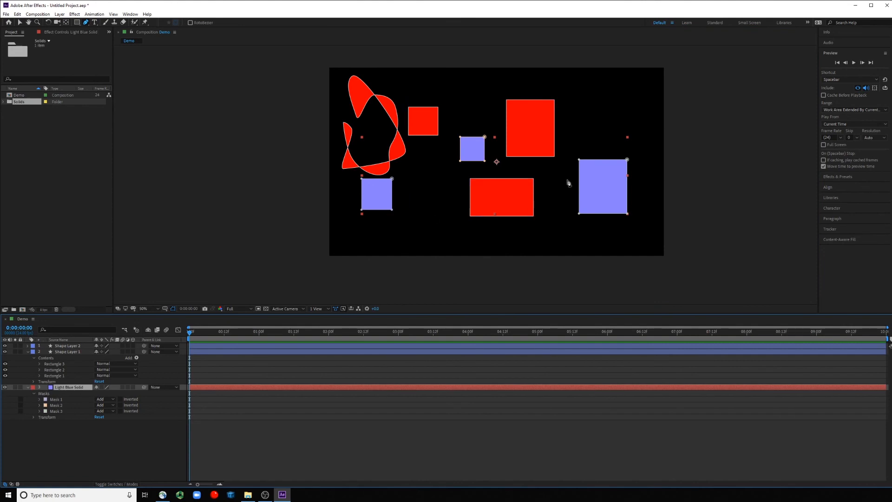
pyautogui.moveTo(598, 89); pyautogui.dragTo(585, 93)
pyautogui.moveTo(578, 109)
pyautogui.mouseDown()
pyautogui.moveTo(587, 127)
pyautogui.moveTo(612, 135)
pyautogui.mouseUp()
pyautogui.click(626, 120)
pyautogui.click(628, 100)
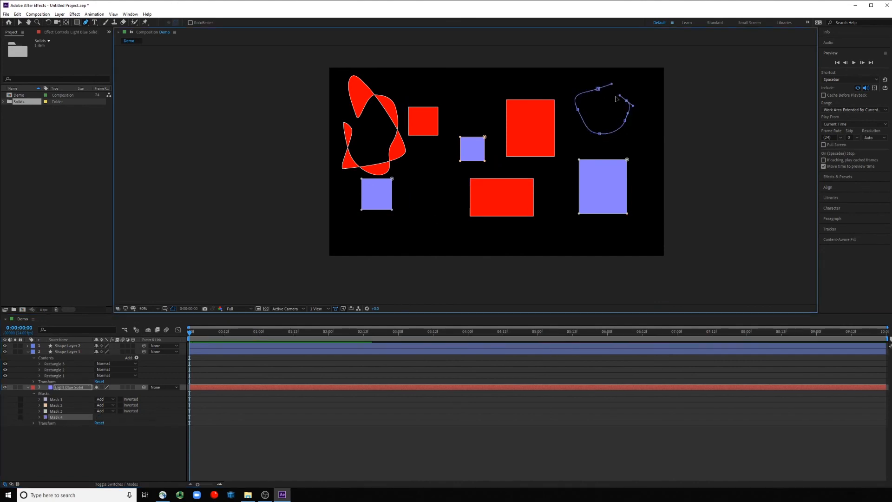
pyautogui.click(598, 88)
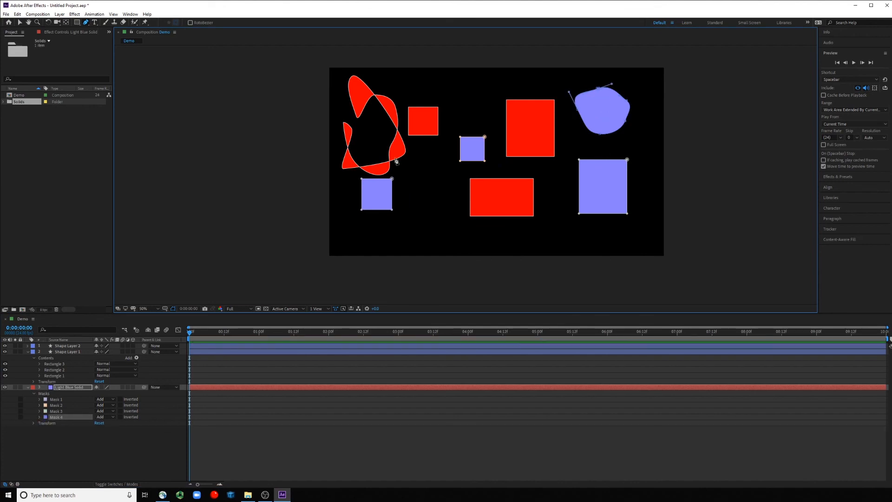
# Step: Add a text layer reading "Hello There!" beside the lower-left blue square
pyautogui.click(94, 22)
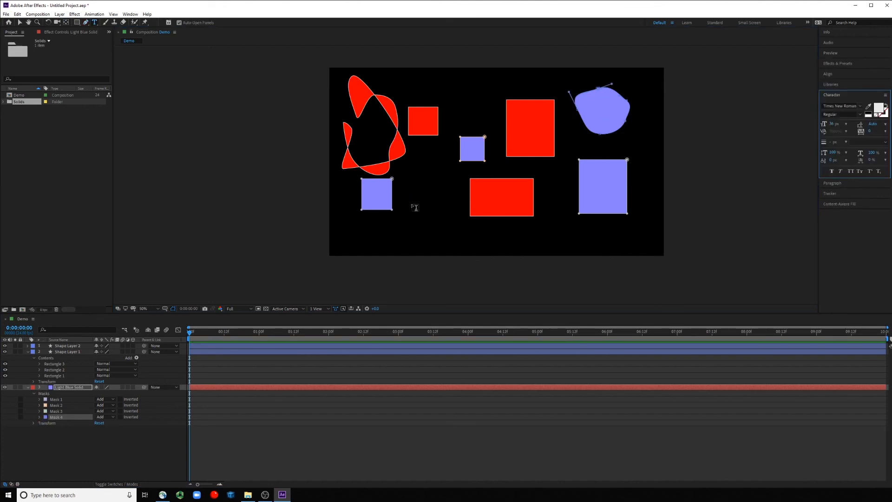
pyautogui.click(403, 190)
pyautogui.write('He')
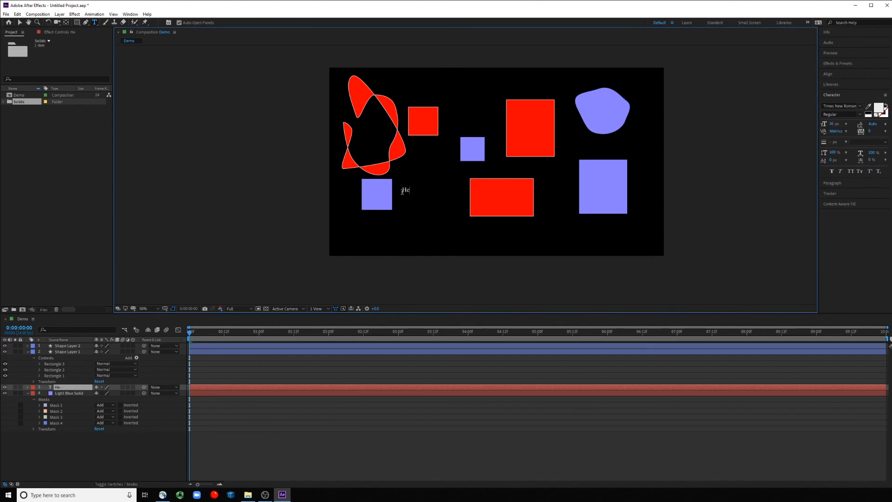
pyautogui.write('llo There!')
pyautogui.click(44, 391)
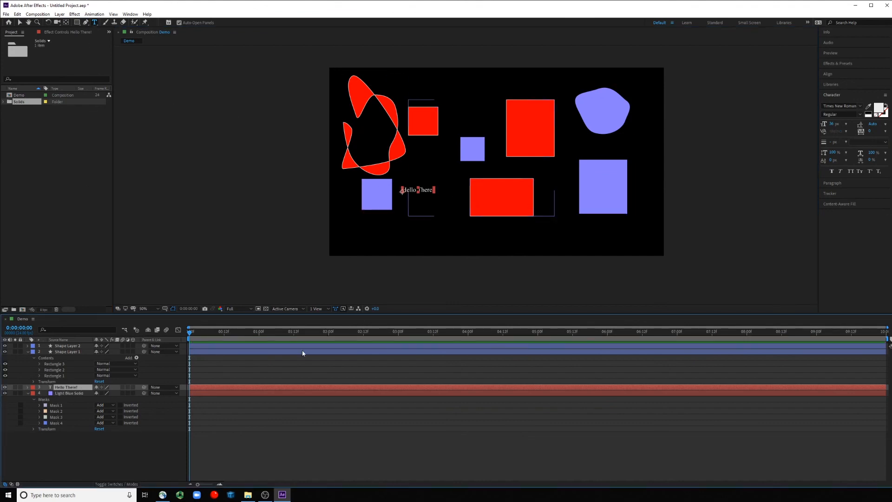
# Step: Move the "Hello There!" text above the small central blue square and deselect it
pyautogui.click(20, 23)
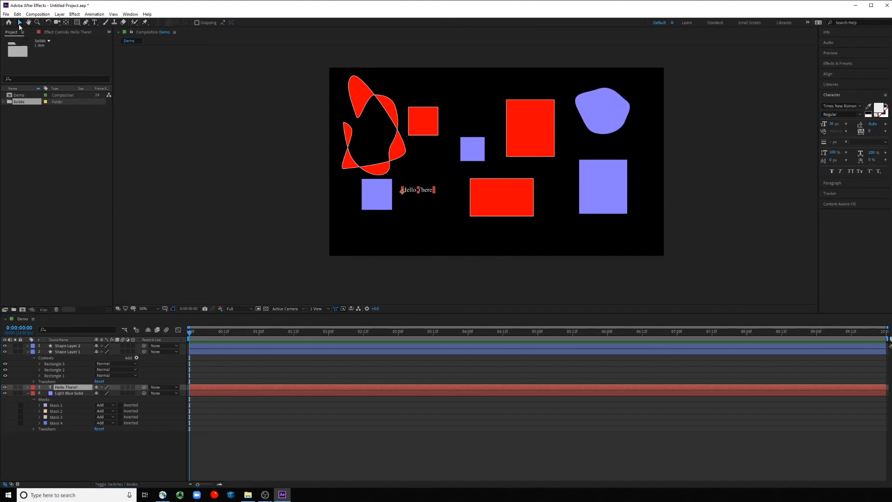
pyautogui.moveTo(410, 197); pyautogui.dragTo(464, 123)
pyautogui.click(415, 297)
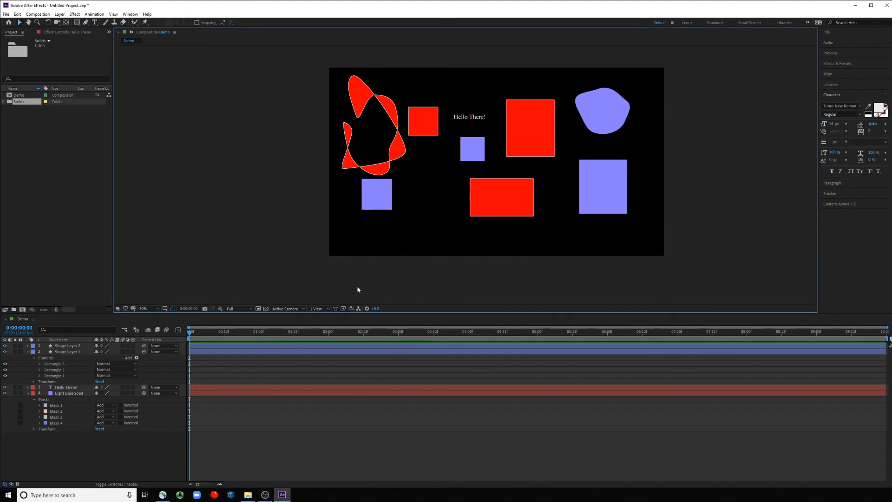